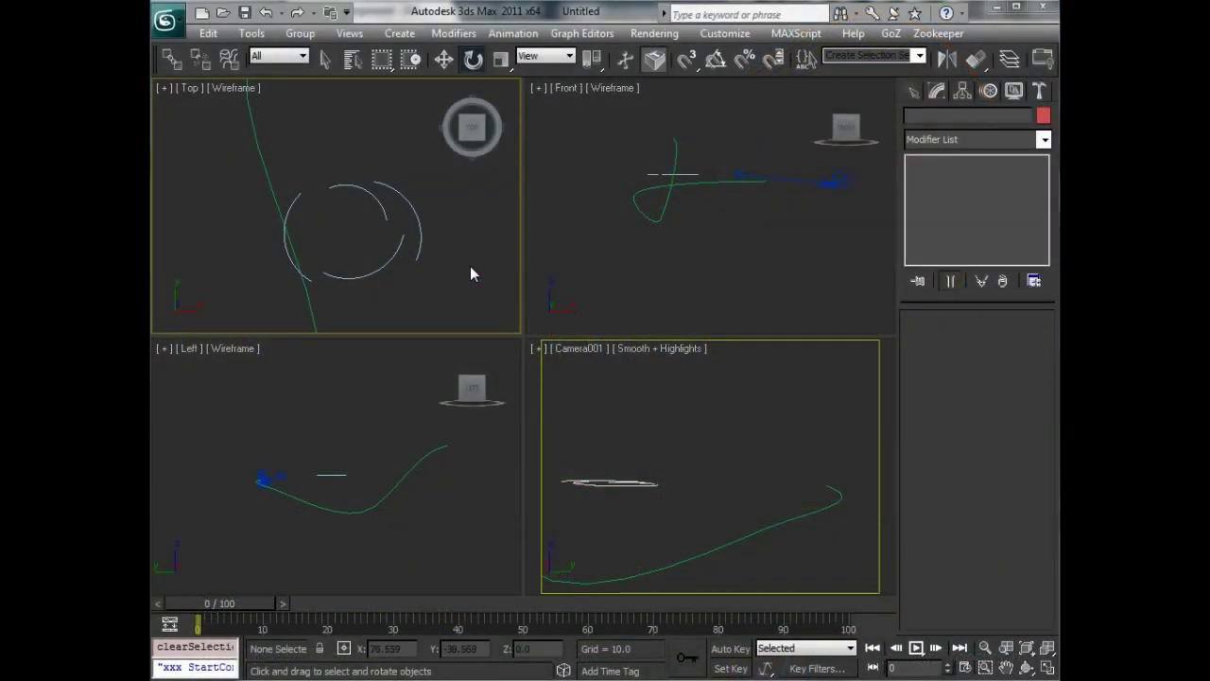
Step: Give Arc005 an Extrude modifier with Amount 200 and 50 segments
left_click(419, 251)
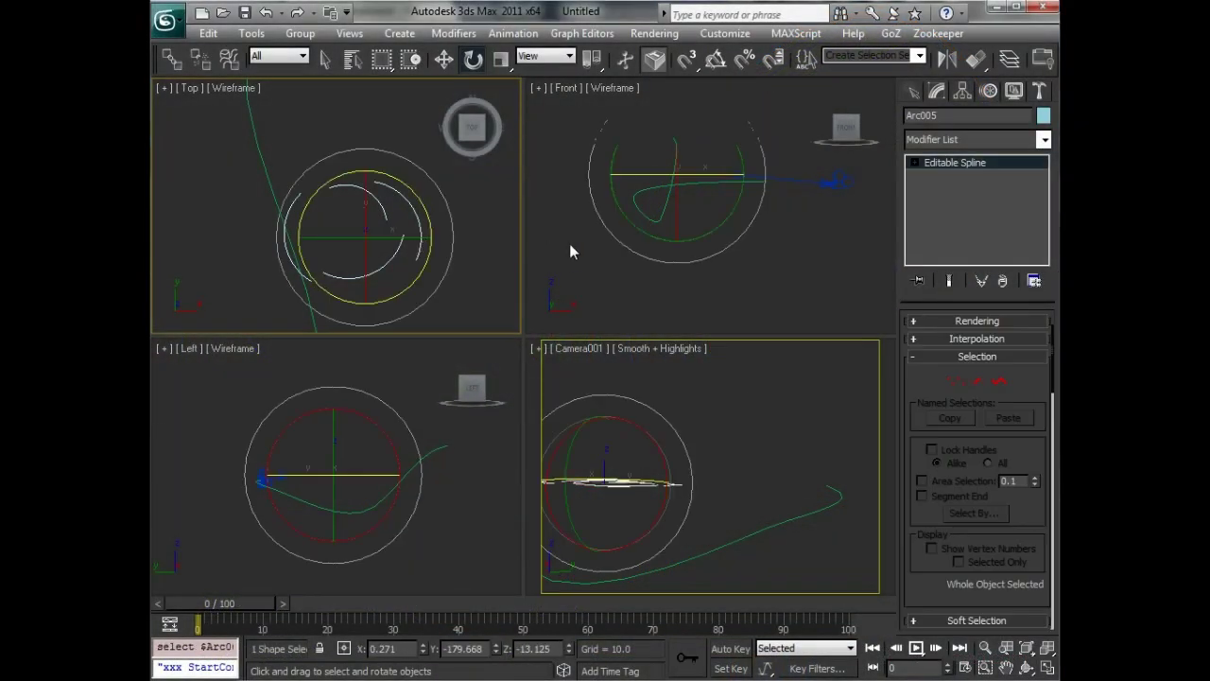
right_click(747, 449)
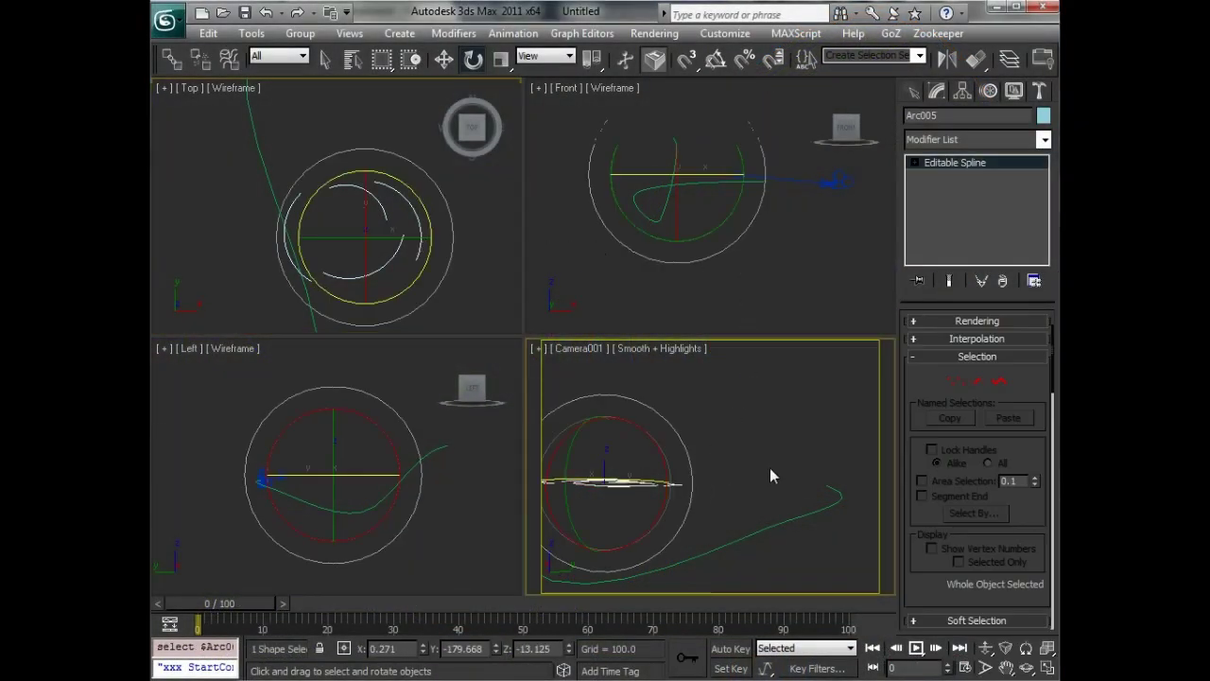
left_click(937, 143)
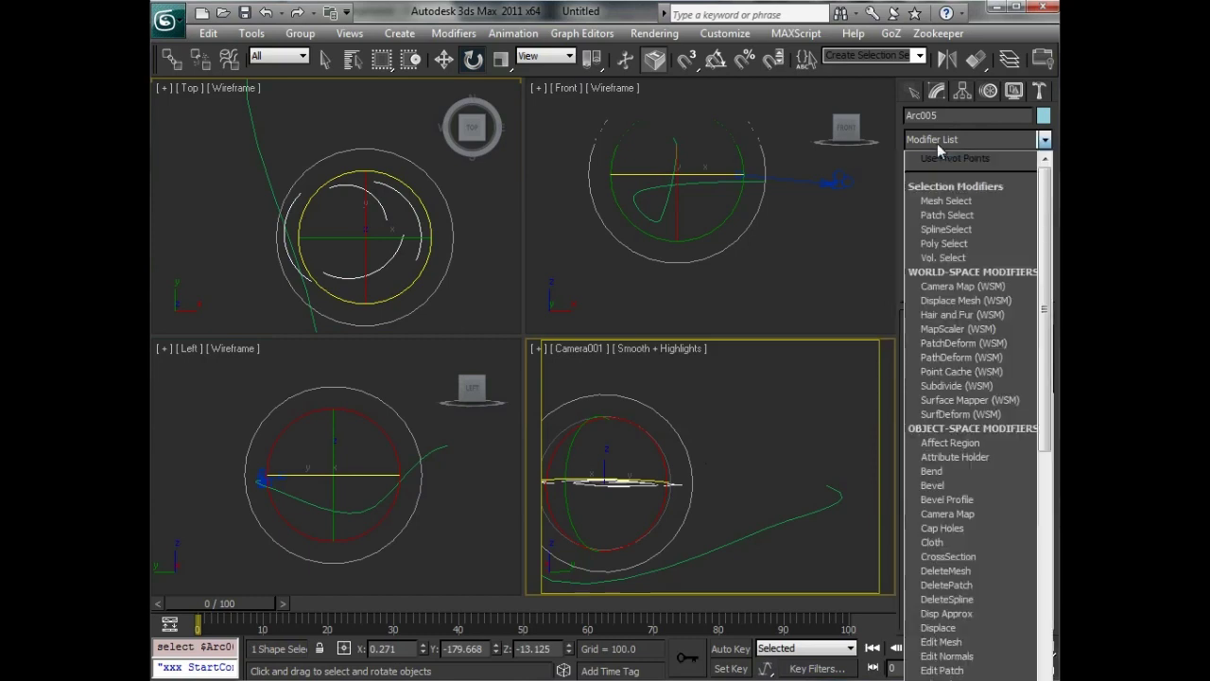
key("e")
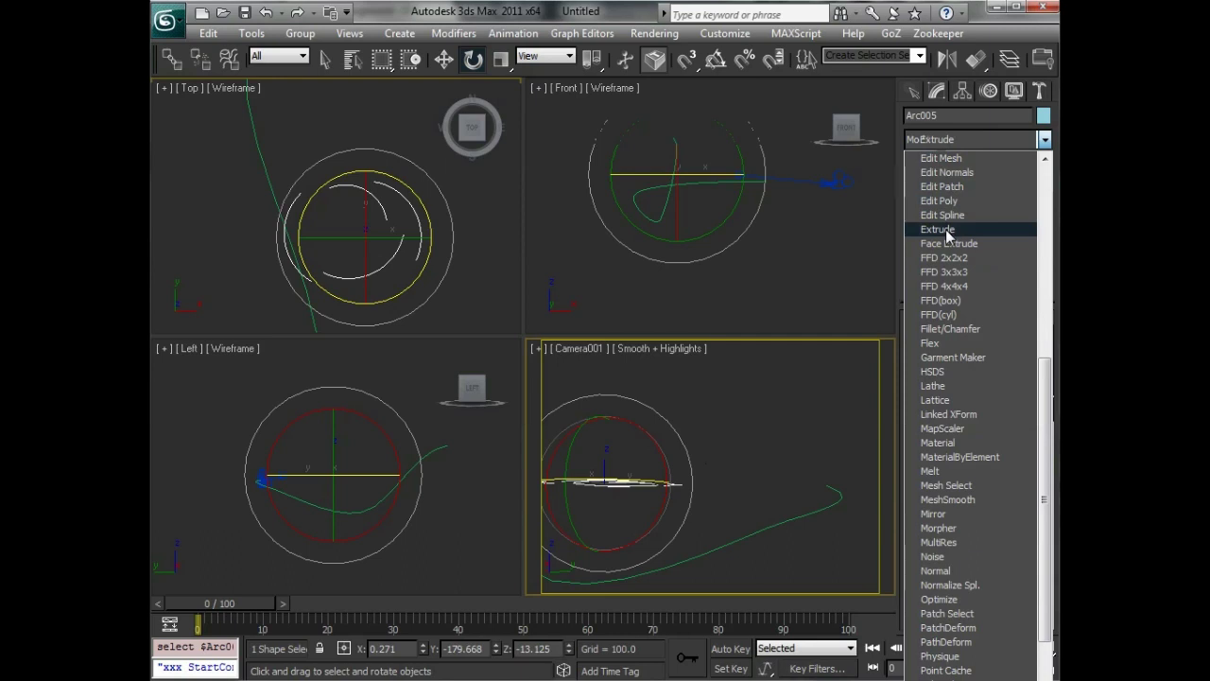
left_click(945, 230)
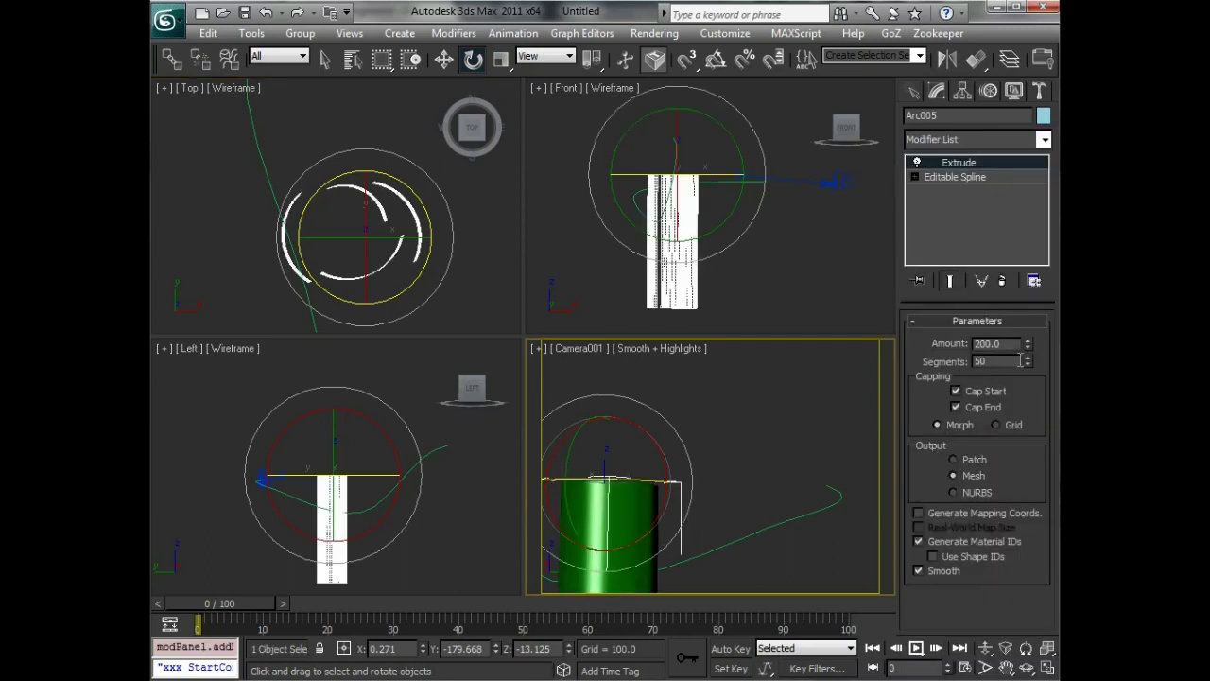
double_click(980, 361)
double_click(988, 343)
Step: Bind Arc005 to Line002 with a PathDeform (WSM) modifier, move it to the path, and adjust Percent
left_click(945, 141)
key("p")
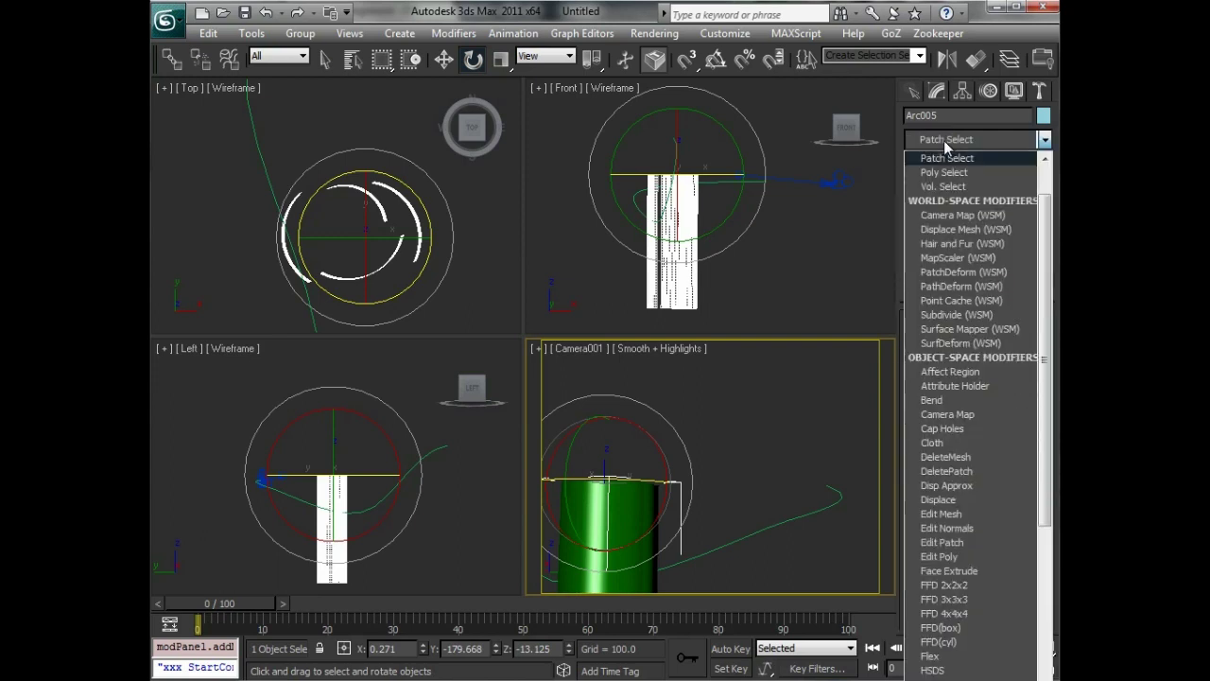
key("p")
key("p")
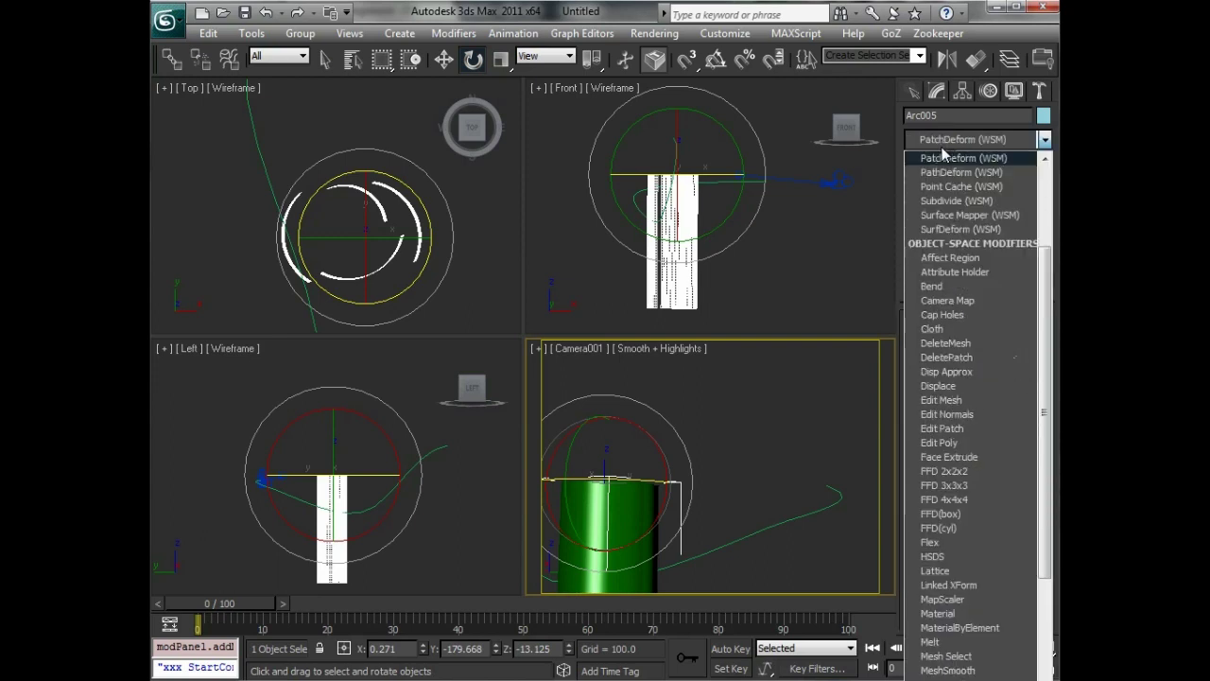
left_click(951, 173)
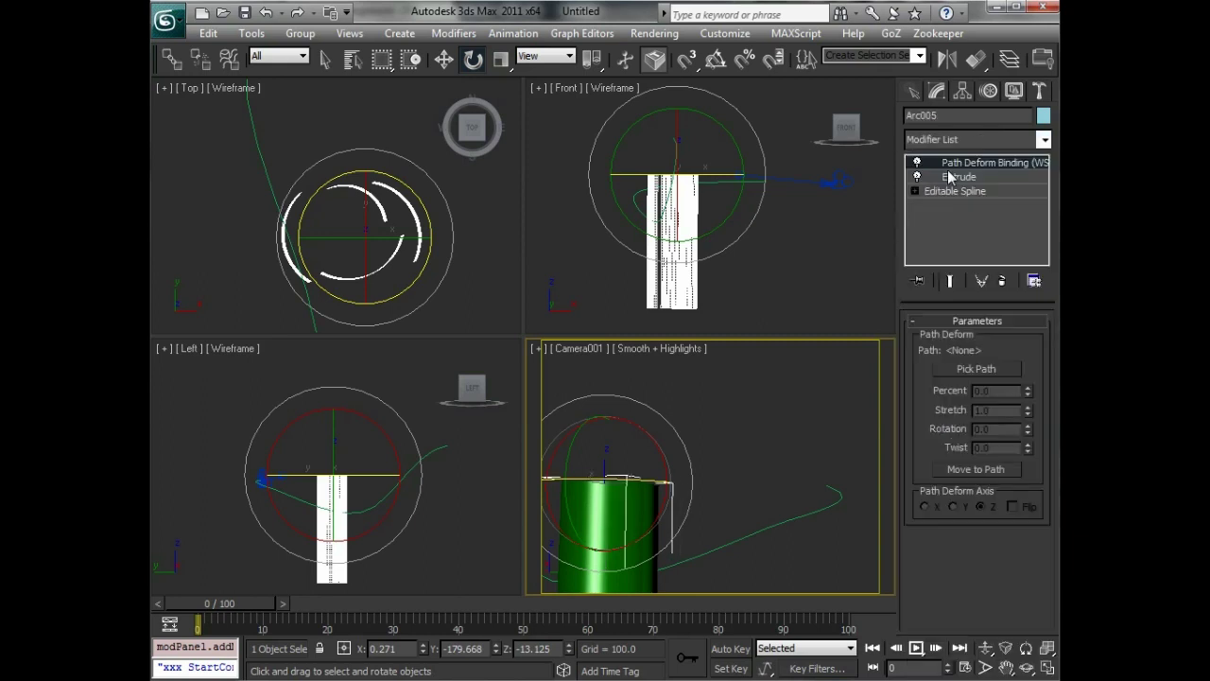
left_click(967, 374)
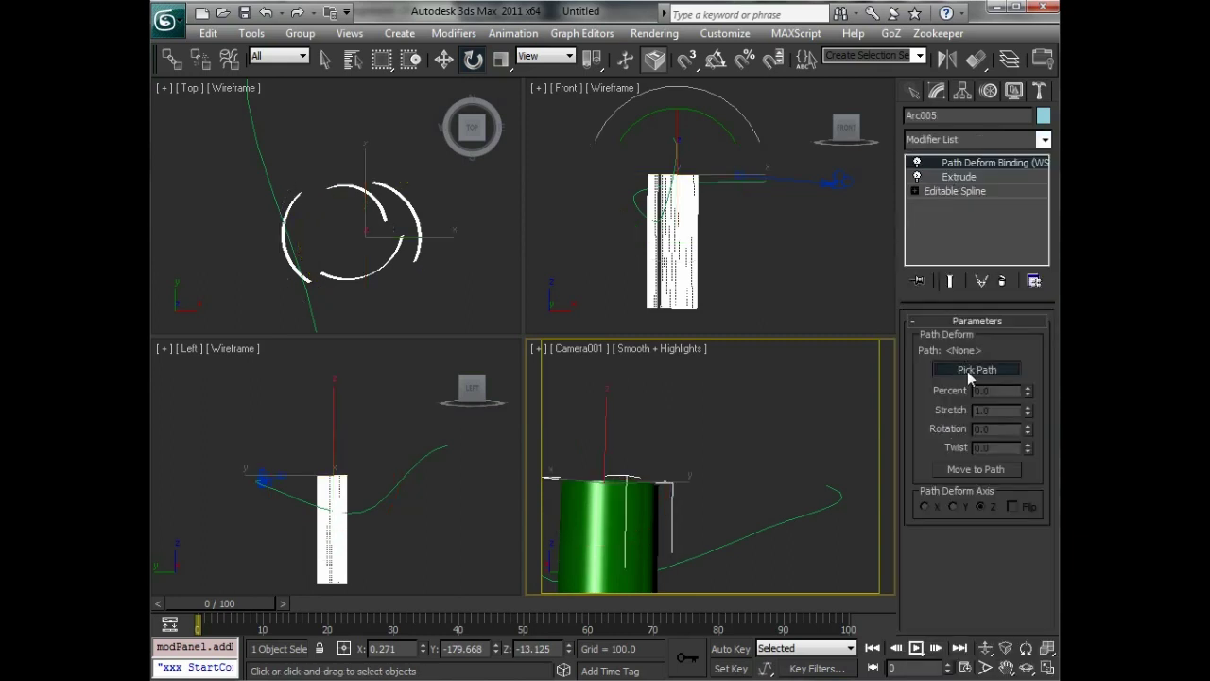
left_click(720, 182)
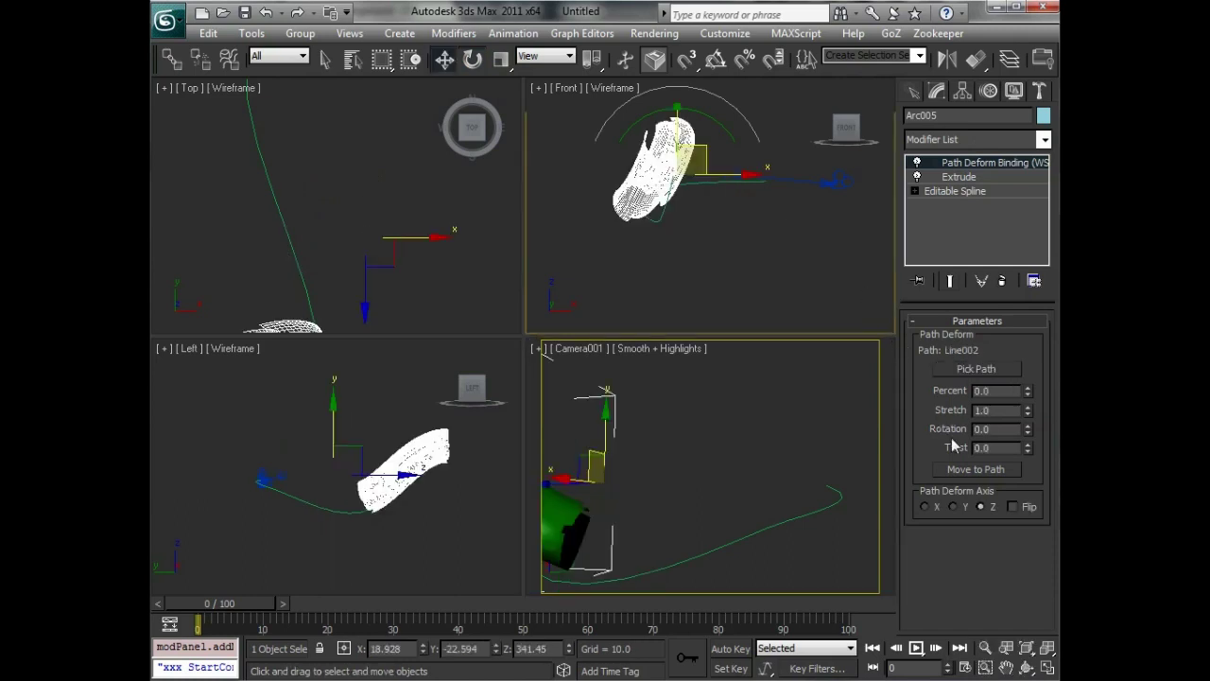
left_click(968, 473)
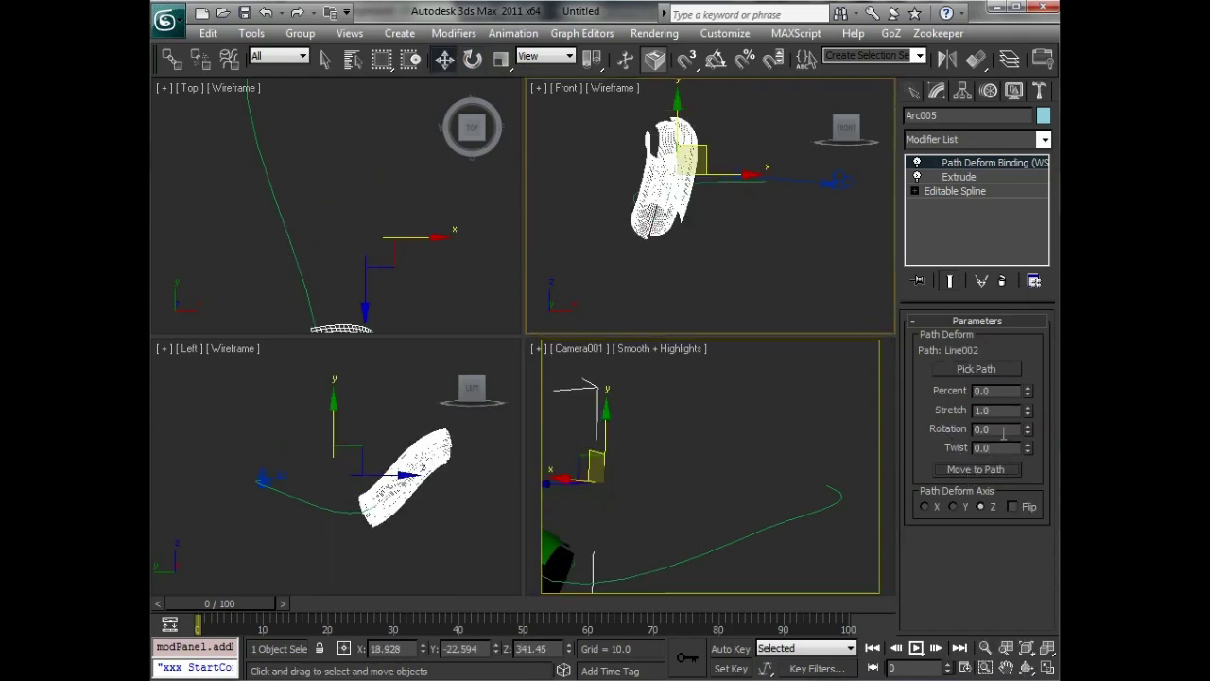
mouse_move(1027, 393)
left_mouse_down()
mouse_move(1018, 286)
mouse_move(1053, 335)
mouse_move(1052, 373)
mouse_move(1028, 321)
left_mouse_up()
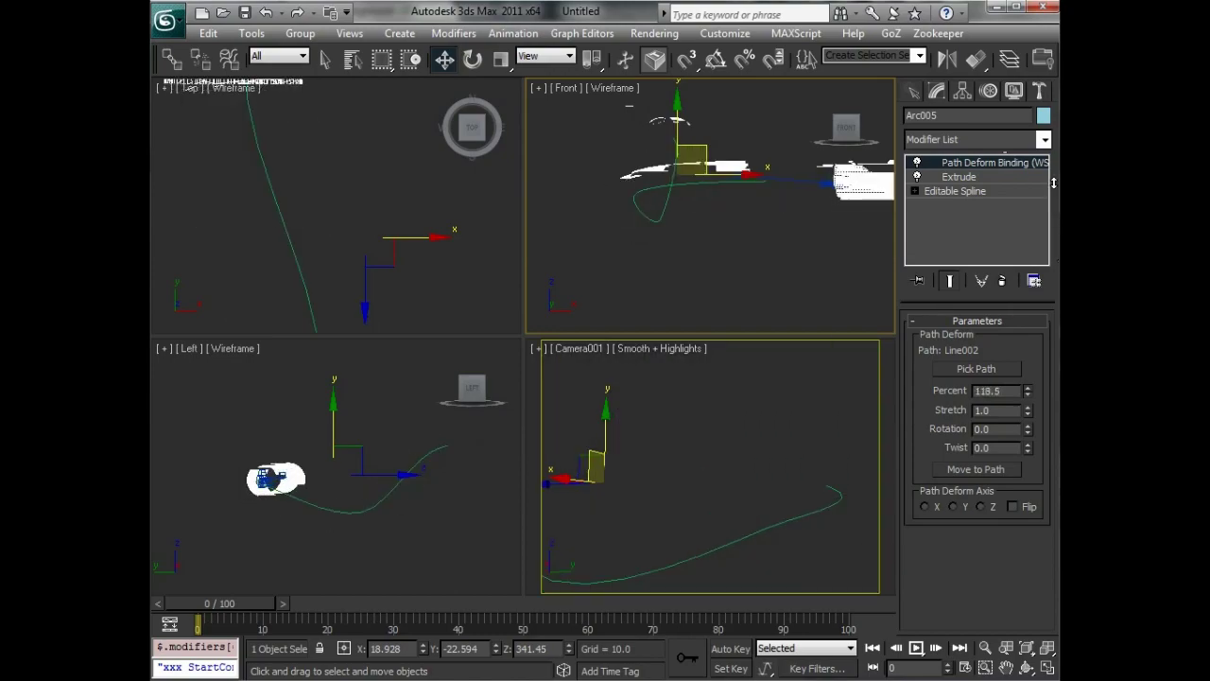
mouse_move(1028, 391)
left_mouse_down()
mouse_move(1028, 416)
mouse_move(1027, 384)
left_mouse_up()
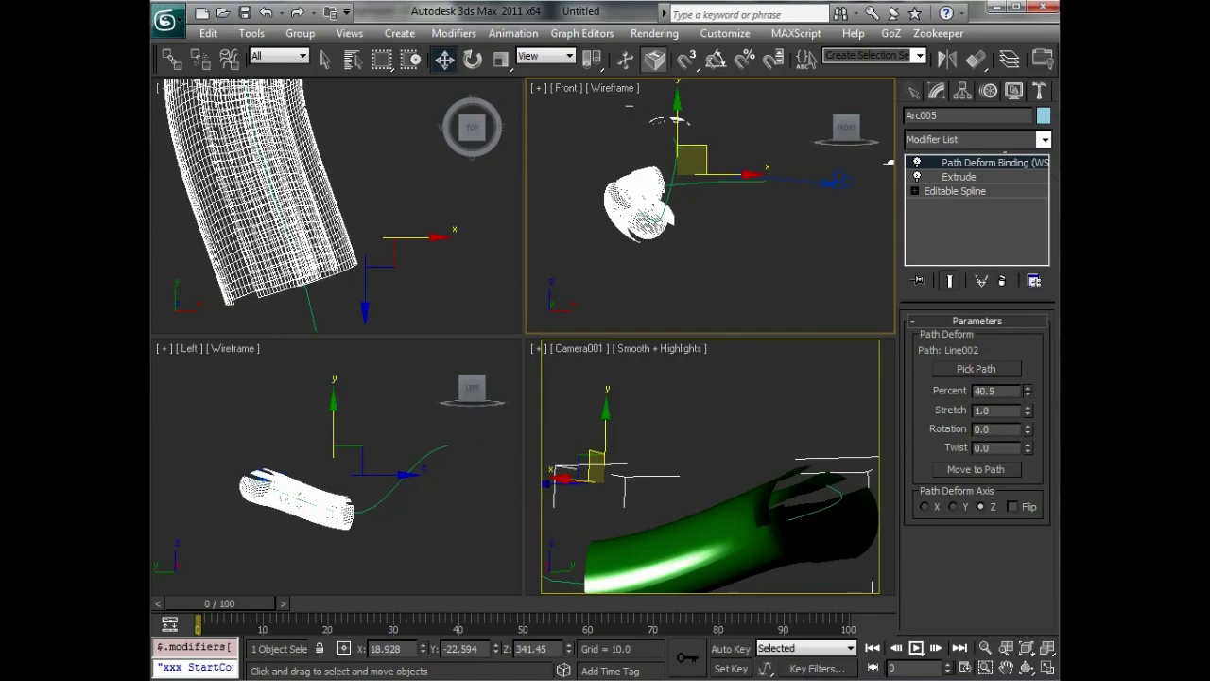
left_click(981, 180)
Step: Add a Taper modifier above Extrude and lower its center along the object
left_click(951, 282)
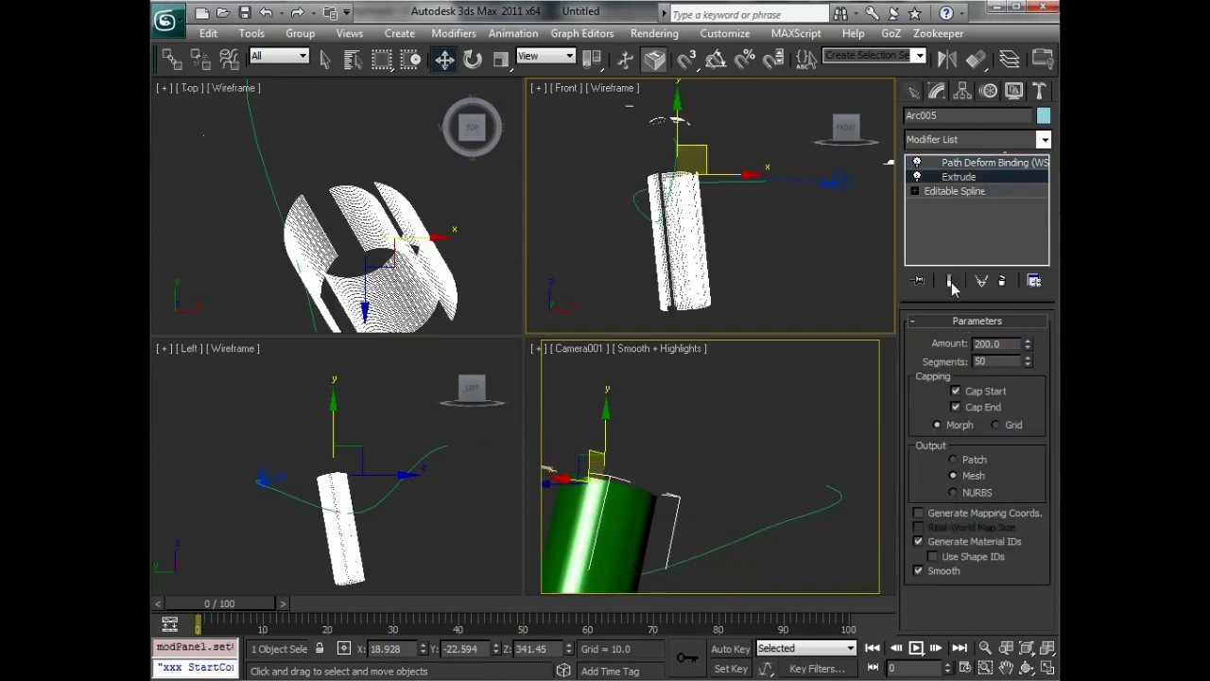
left_click(957, 140)
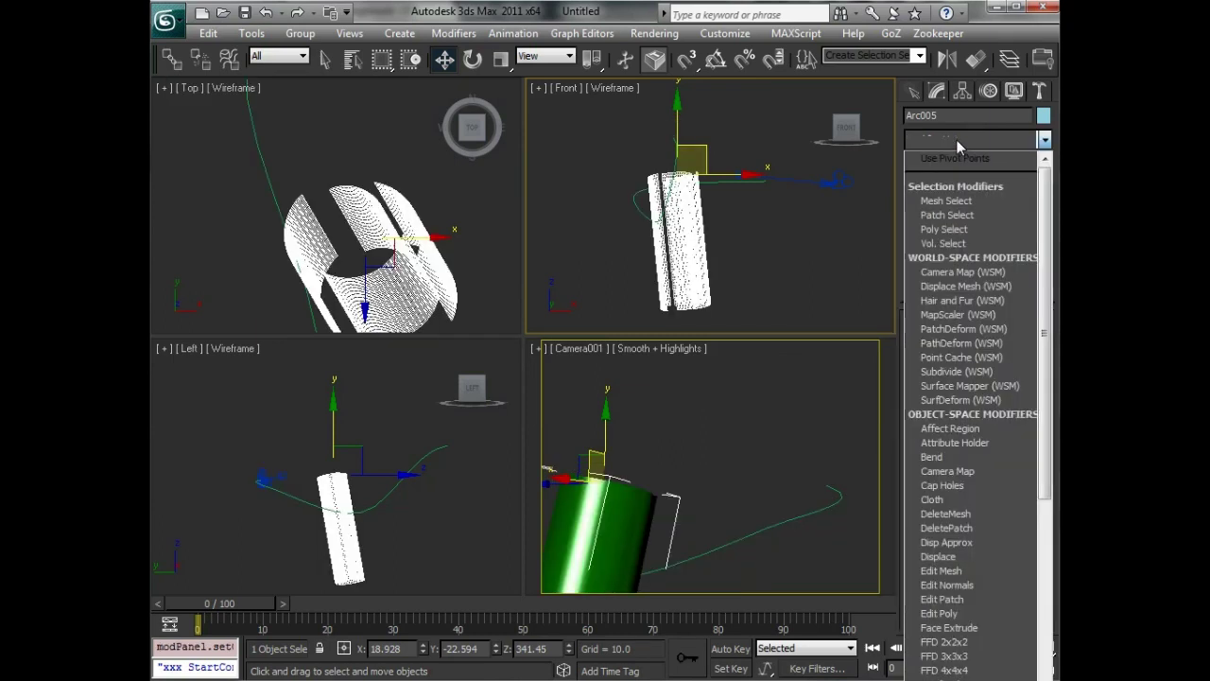
key("t")
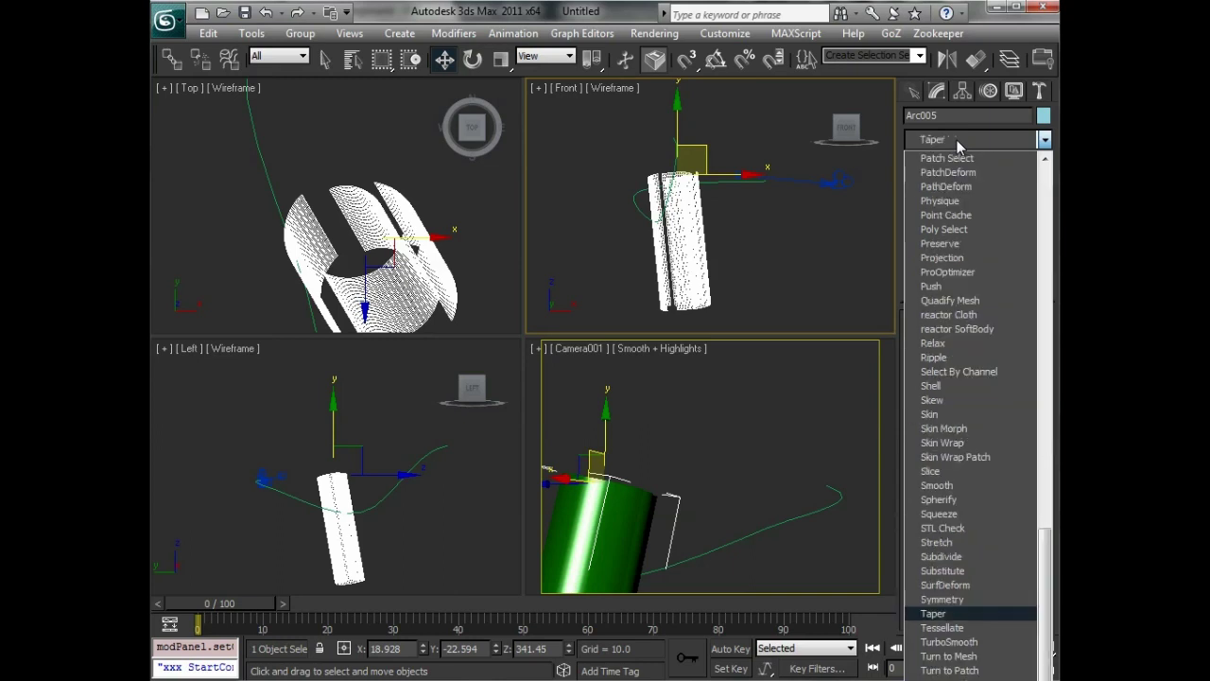
left_click(980, 613)
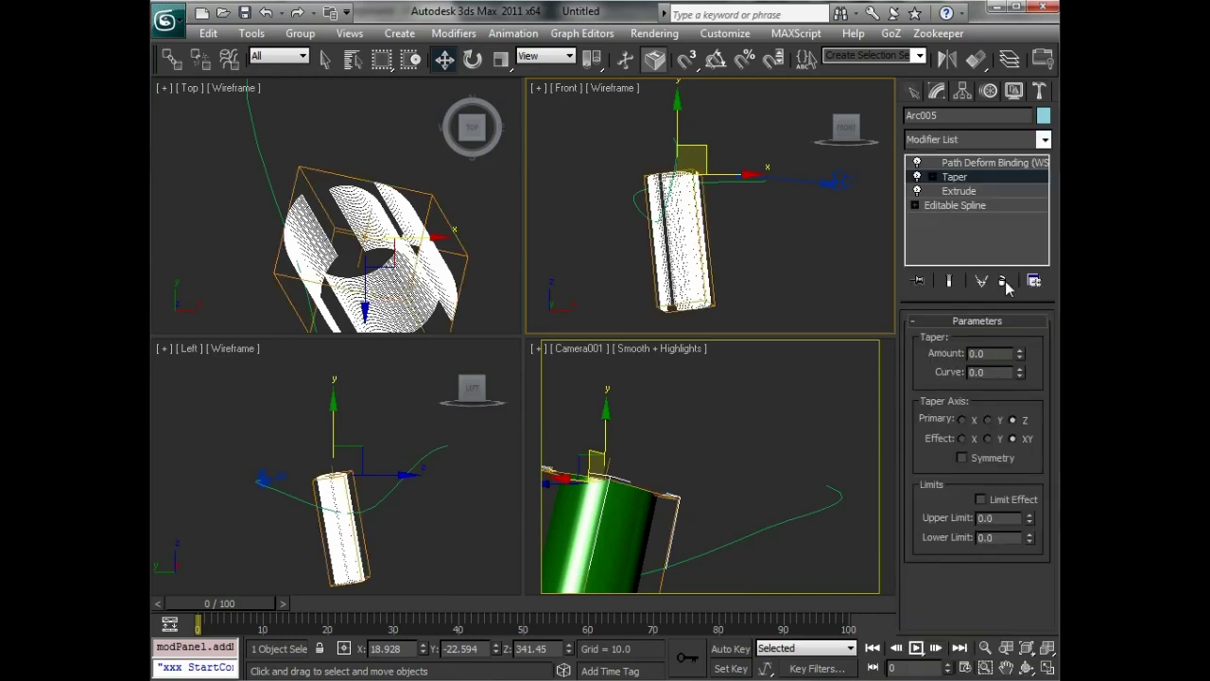
left_click(934, 178)
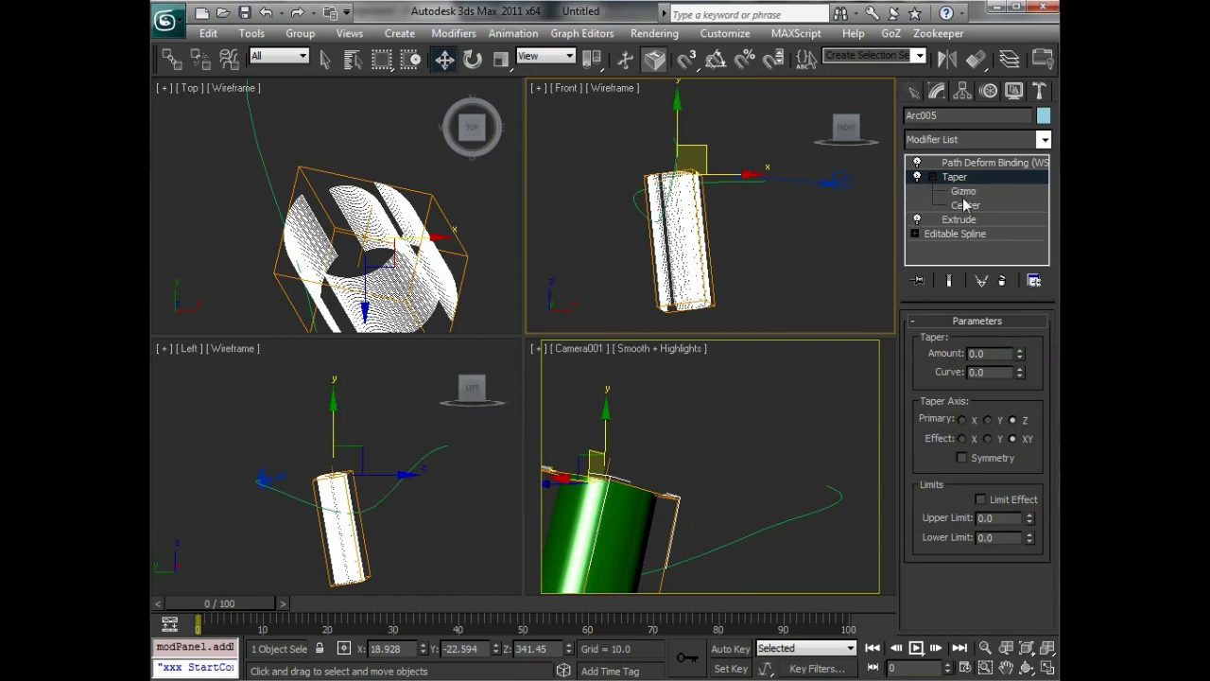
left_click(964, 204)
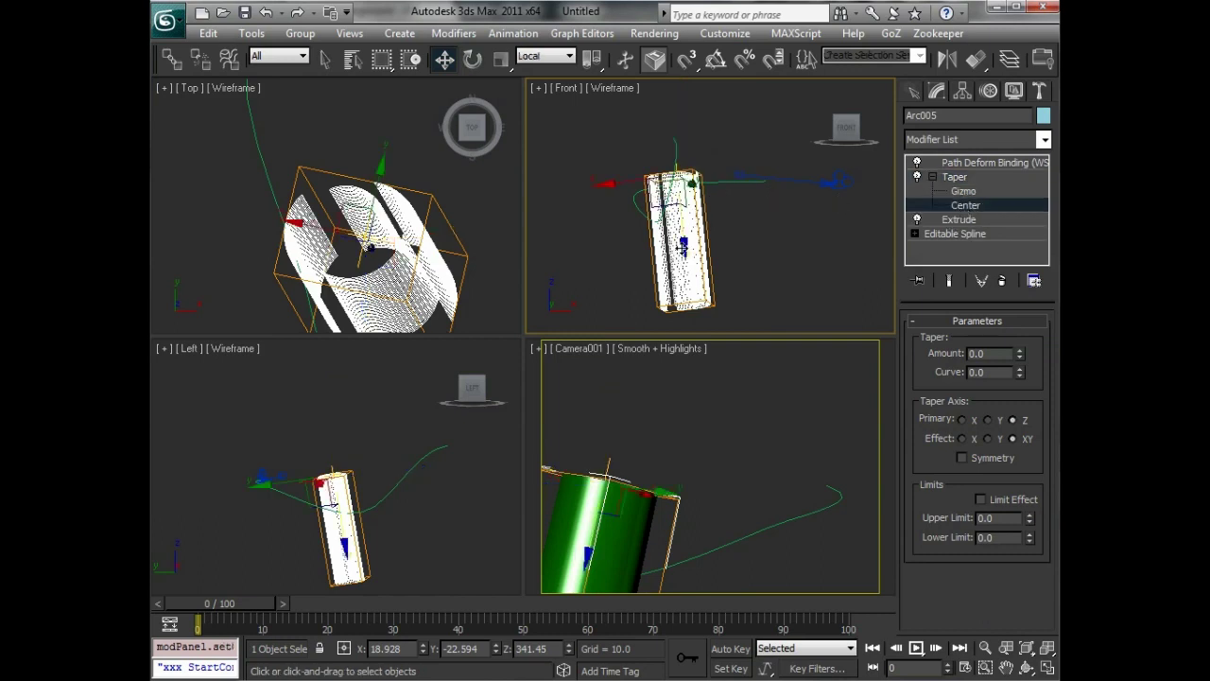
mouse_move(686, 244)
left_mouse_down()
mouse_move(695, 370)
mouse_move(711, 402)
left_mouse_up()
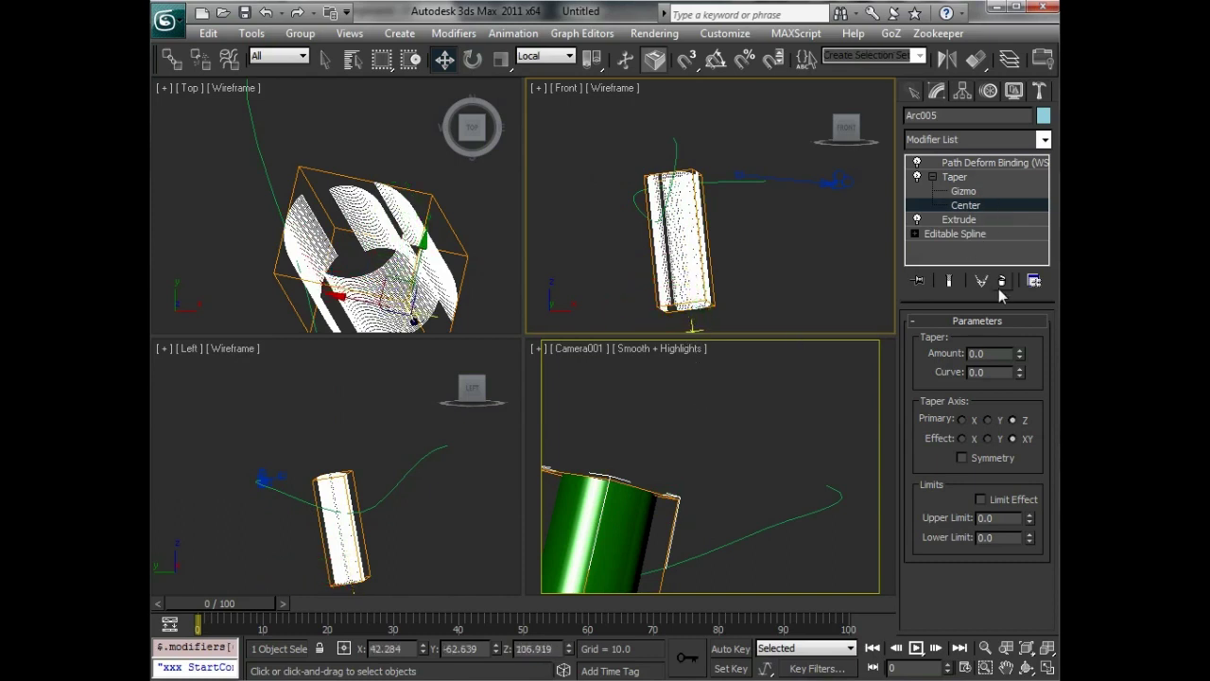
Step: Set the Taper to Amount 2.3 and Curve -0.7 on the XY effect axis
mouse_move(1019, 356)
left_mouse_down()
mouse_move(1015, 262)
mouse_move(1016, 295)
left_mouse_up()
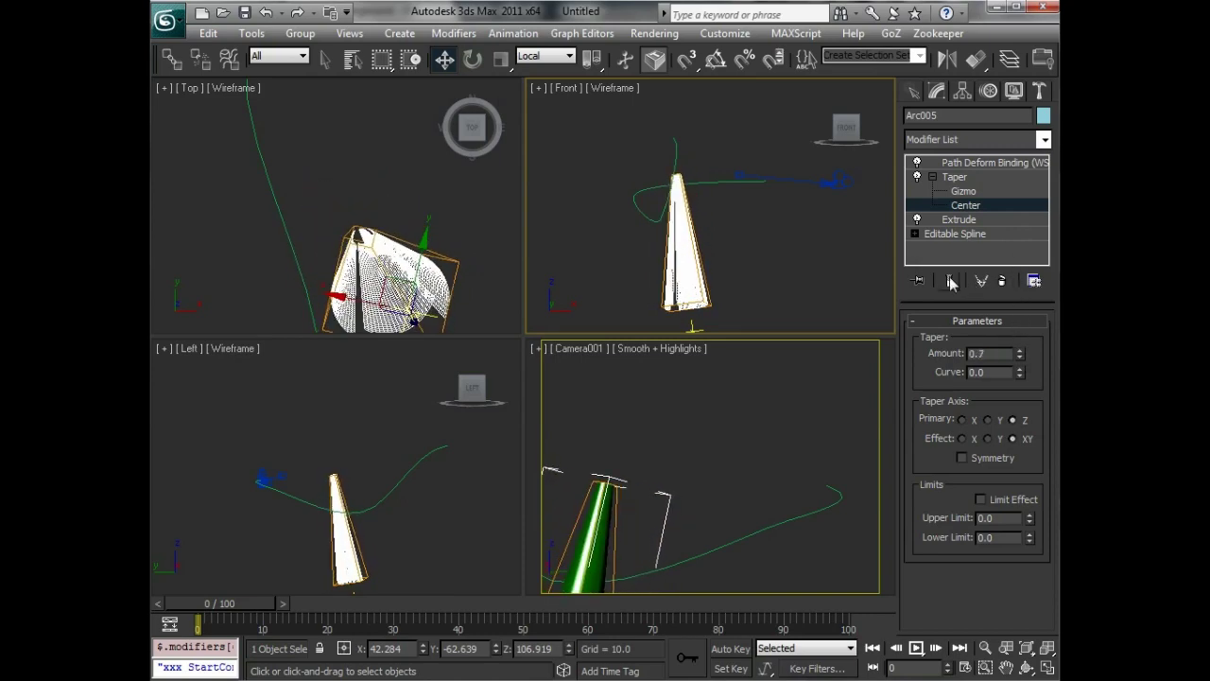
mouse_move(1020, 378)
left_mouse_down()
mouse_move(1018, 344)
mouse_move(1023, 435)
left_mouse_up()
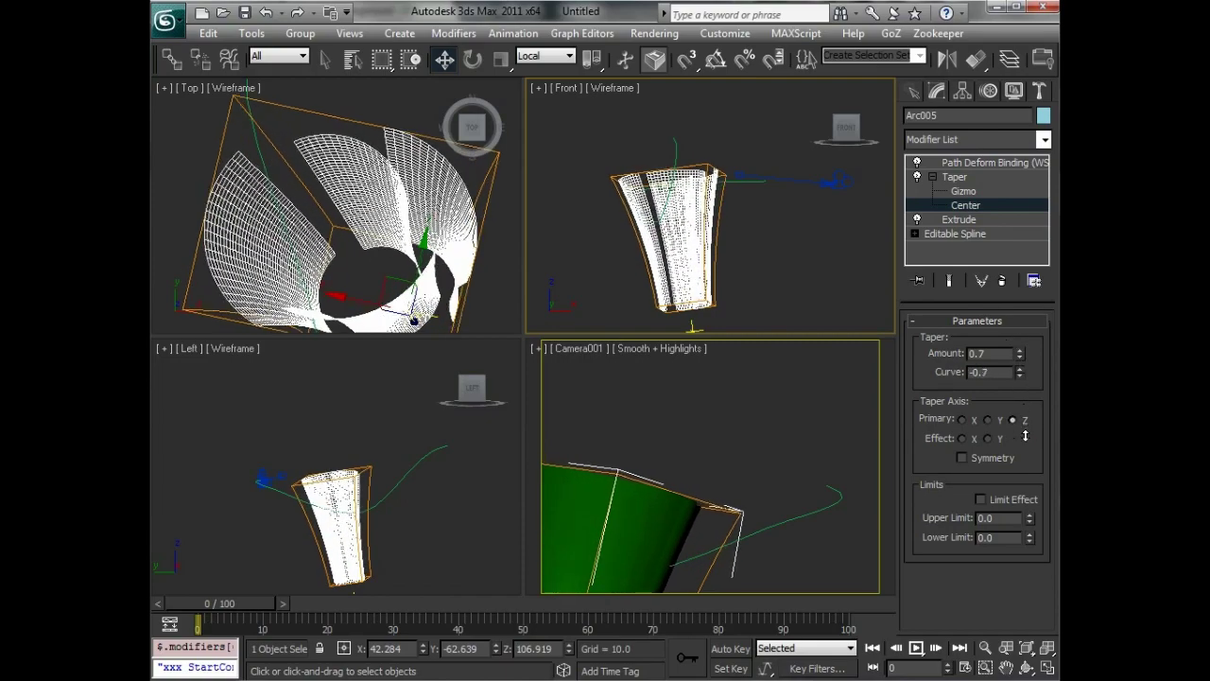
mouse_move(1019, 354)
left_mouse_down()
mouse_move(1004, 216)
mouse_move(983, 173)
left_mouse_up()
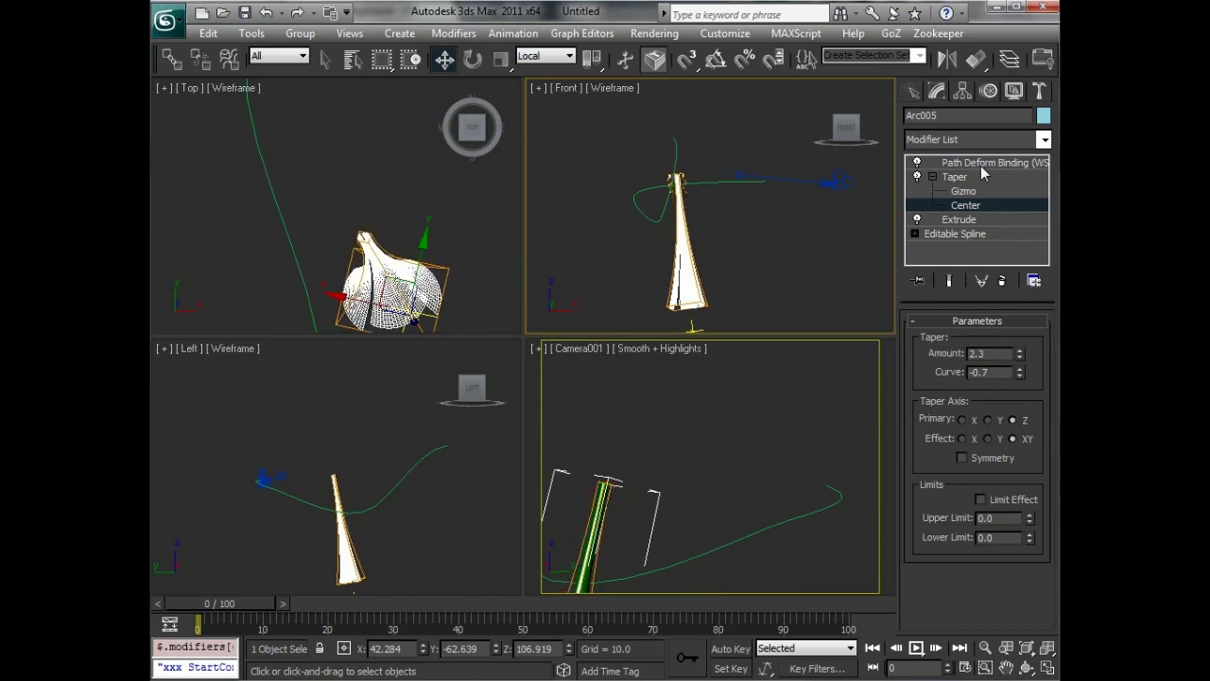
Step: Zero Path Deform Percent and Stretch, then key Stretch to about 2.66 at frame 100 with Auto Key
left_click(946, 282)
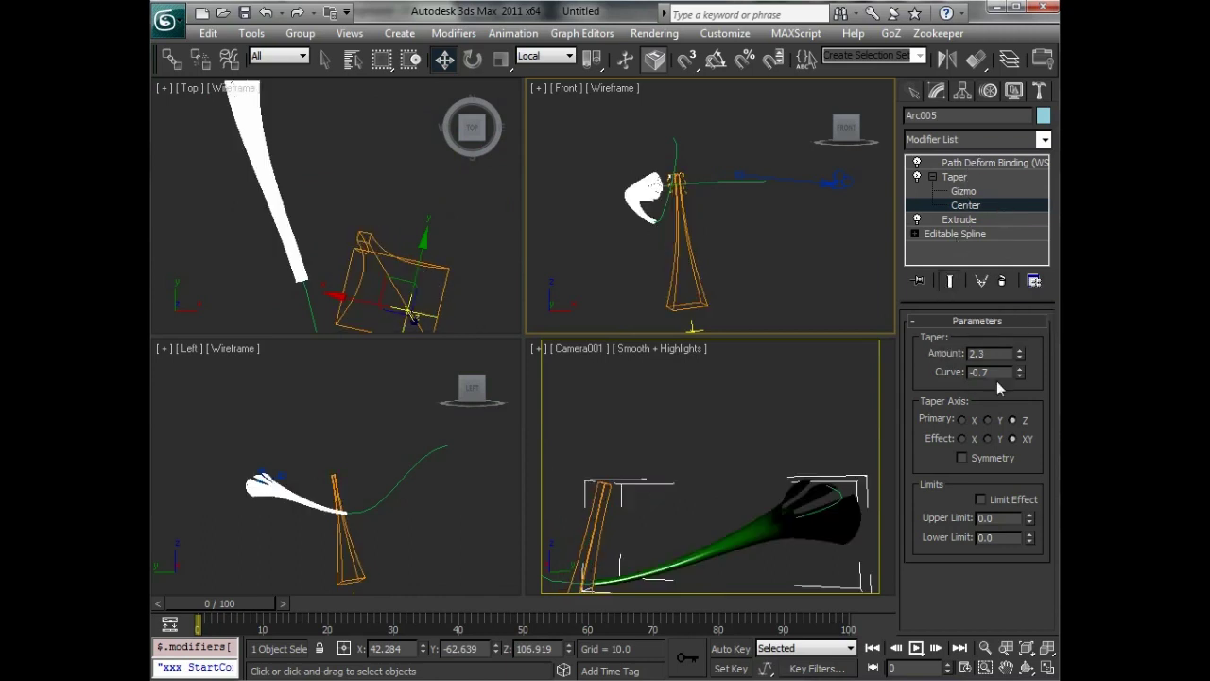
left_click(967, 169)
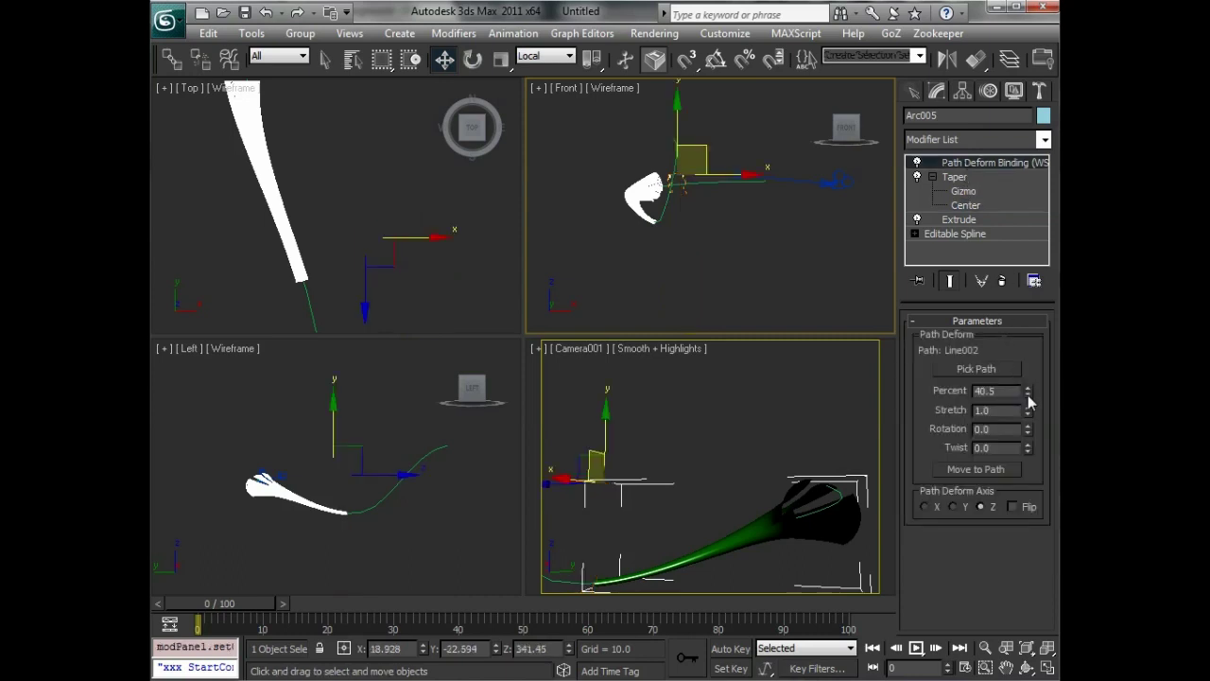
right_click(1028, 395)
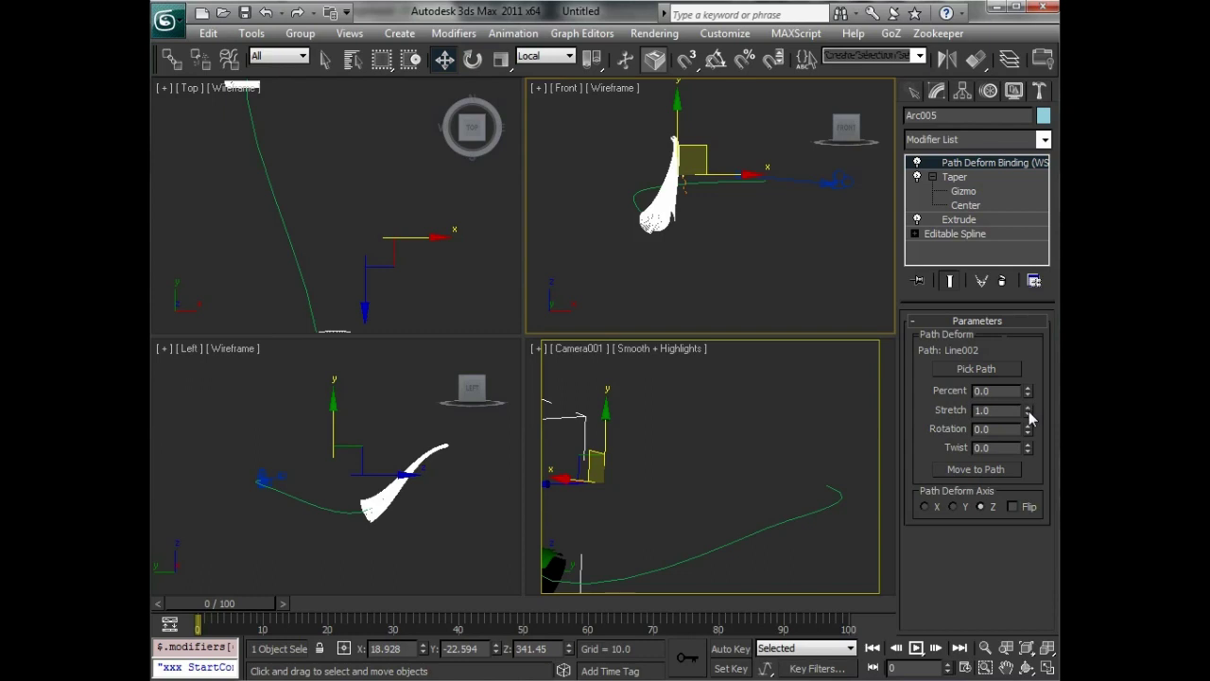
right_click(1027, 413)
key("n")
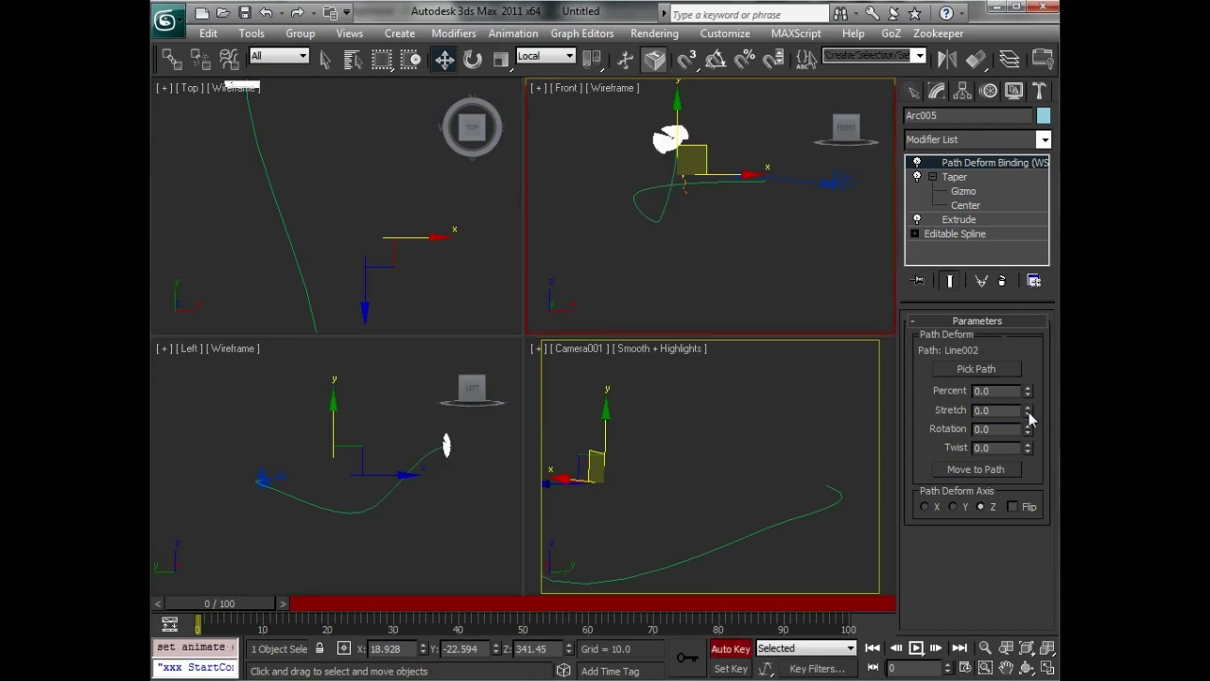
left_click(858, 603)
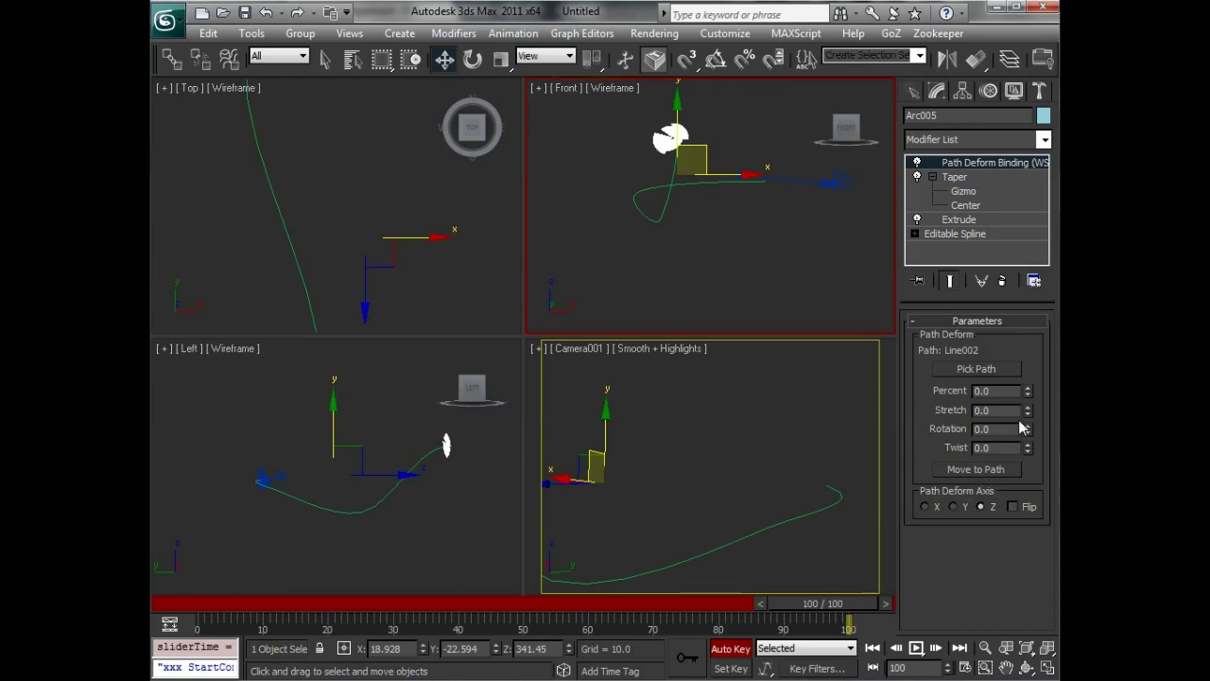
mouse_move(1028, 412)
left_mouse_down()
mouse_move(980, 173)
mouse_move(738, 175)
mouse_move(846, 631)
mouse_move(403, 555)
mouse_move(459, 494)
left_mouse_up()
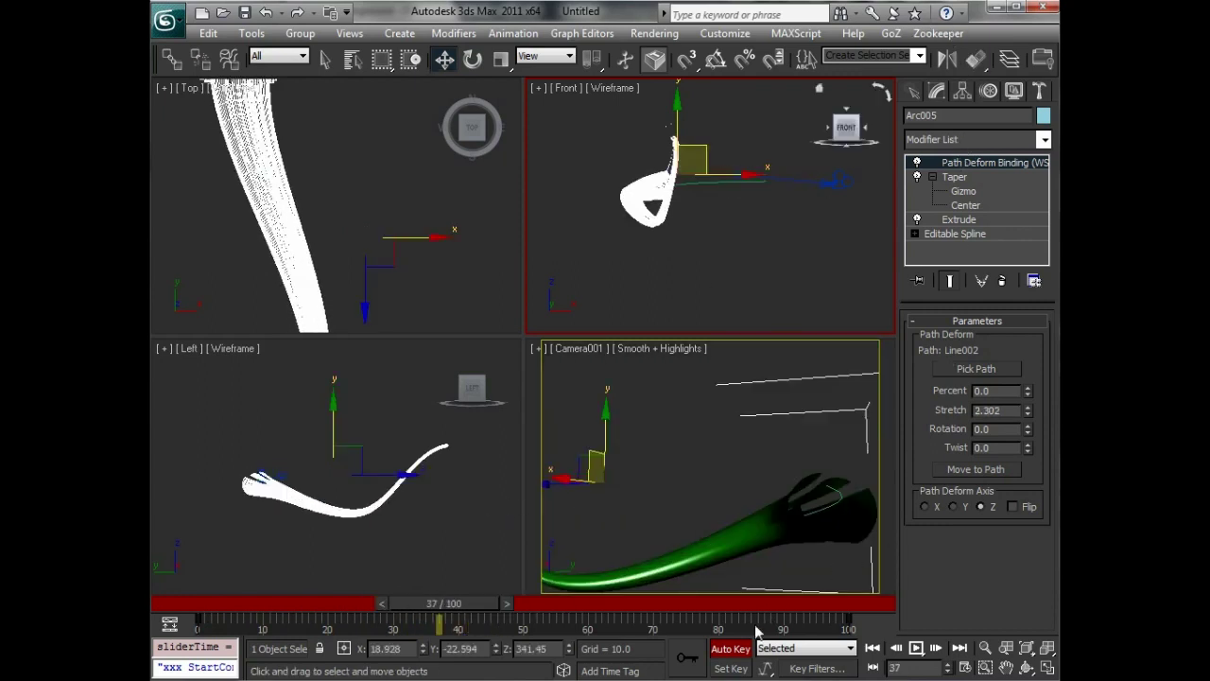
Step: Turn off Auto Key and select Extrude in the modifier stack
left_click(739, 651)
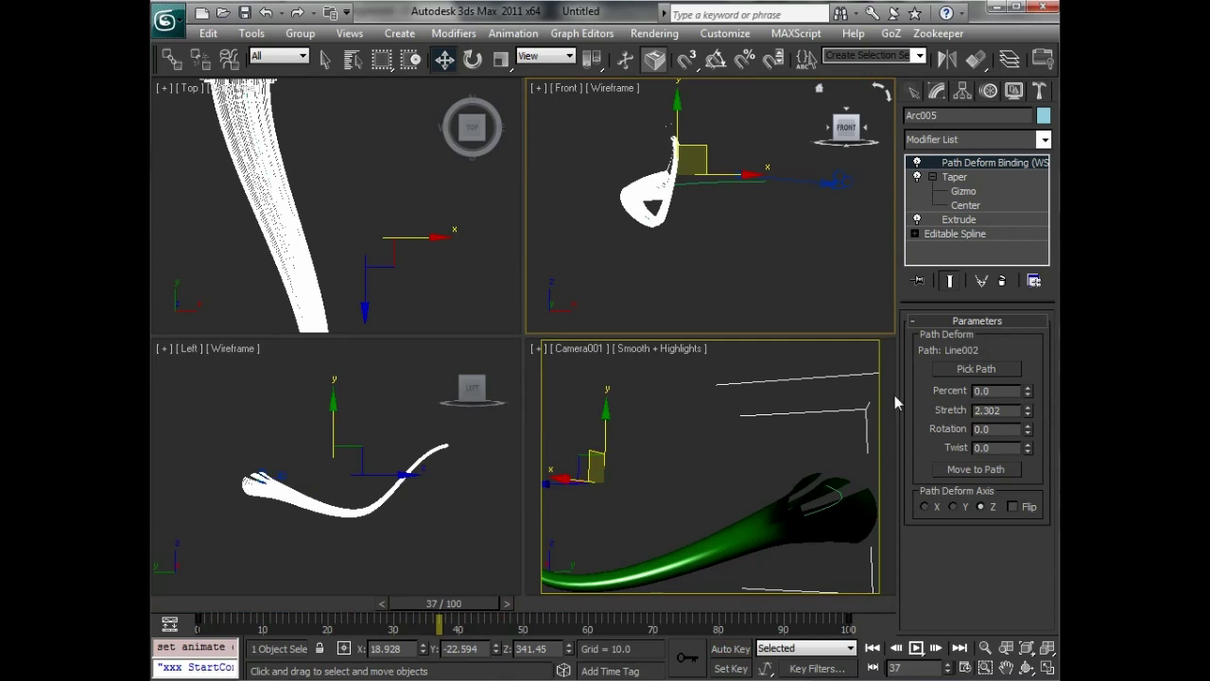
left_click(951, 178)
left_click(936, 178)
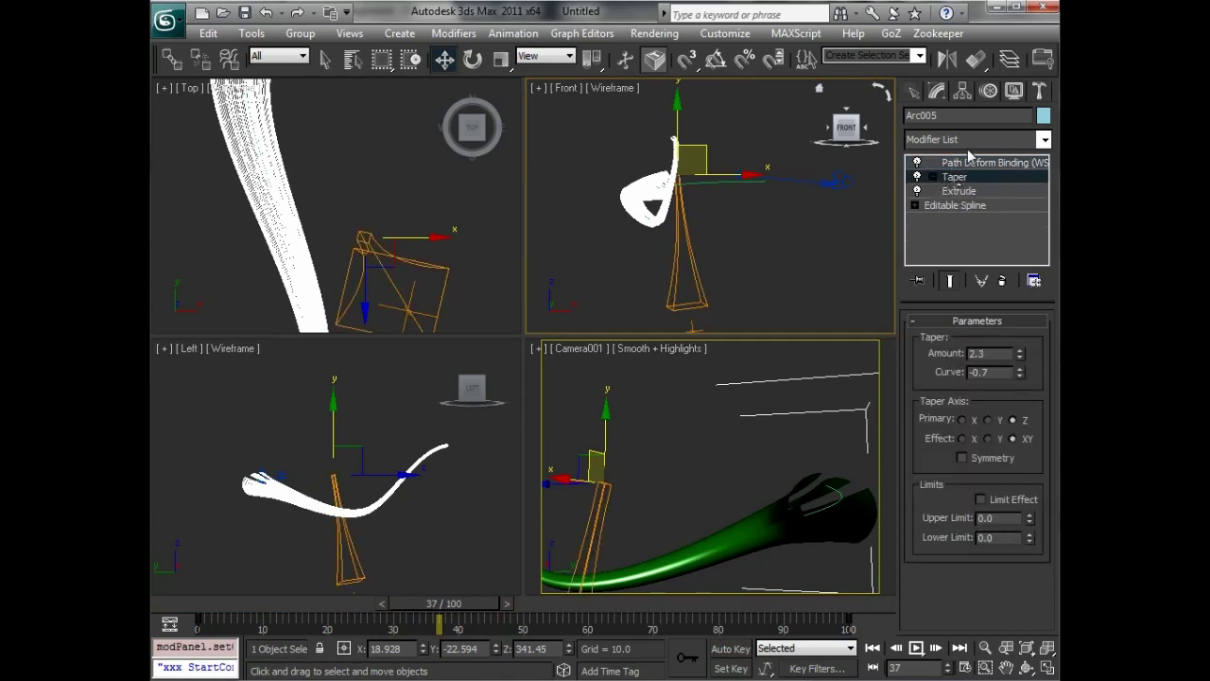
left_click(958, 190)
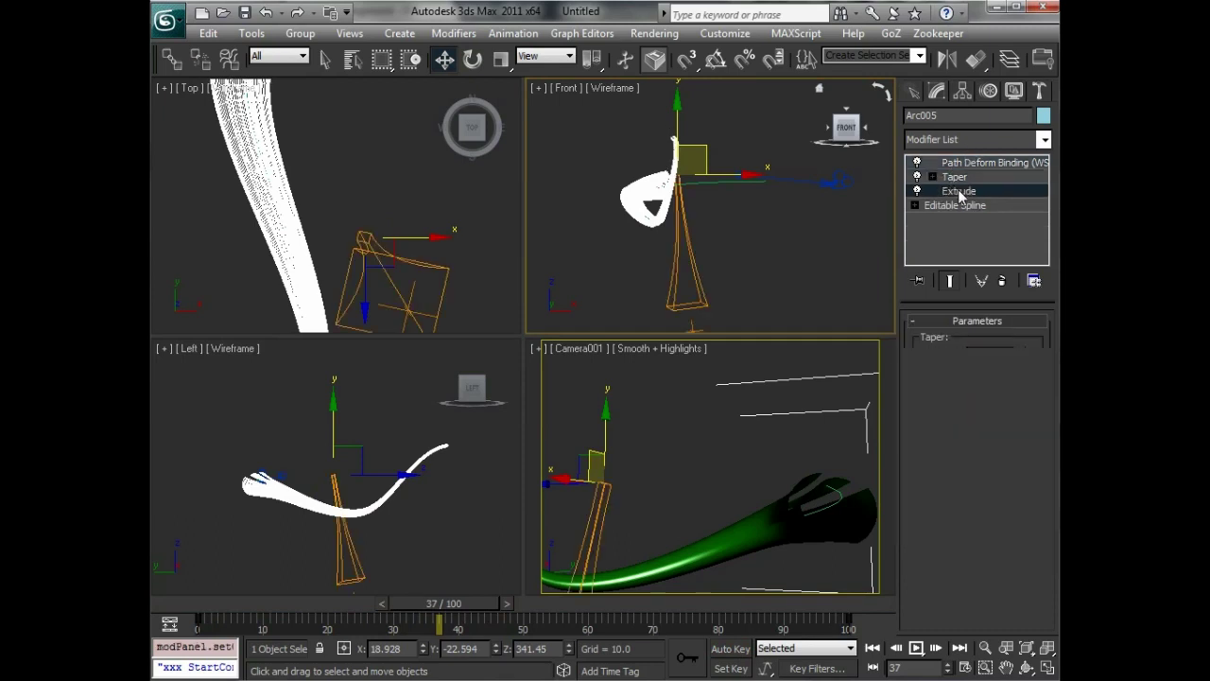
Step: Add a Shell modifier above Extrude with Outer Amount 4.53, then rewind to frame 0
left_click(964, 134)
key("s")
key("s")
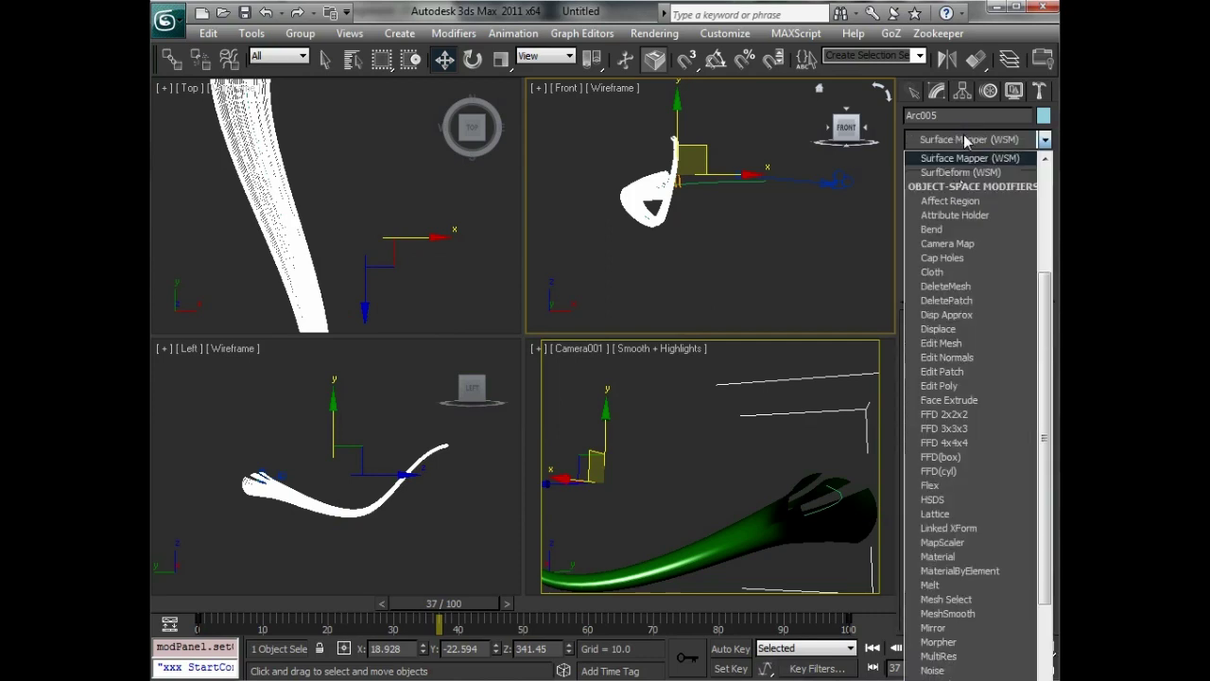
key("s")
key("s")
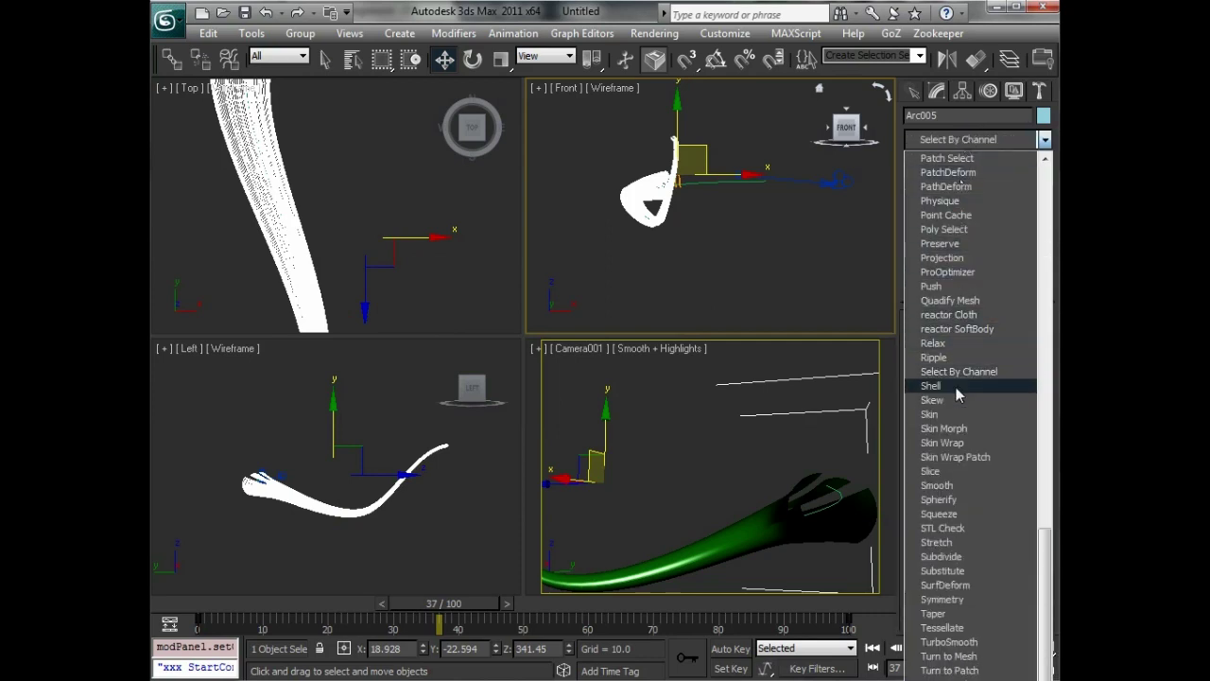
left_click(956, 386)
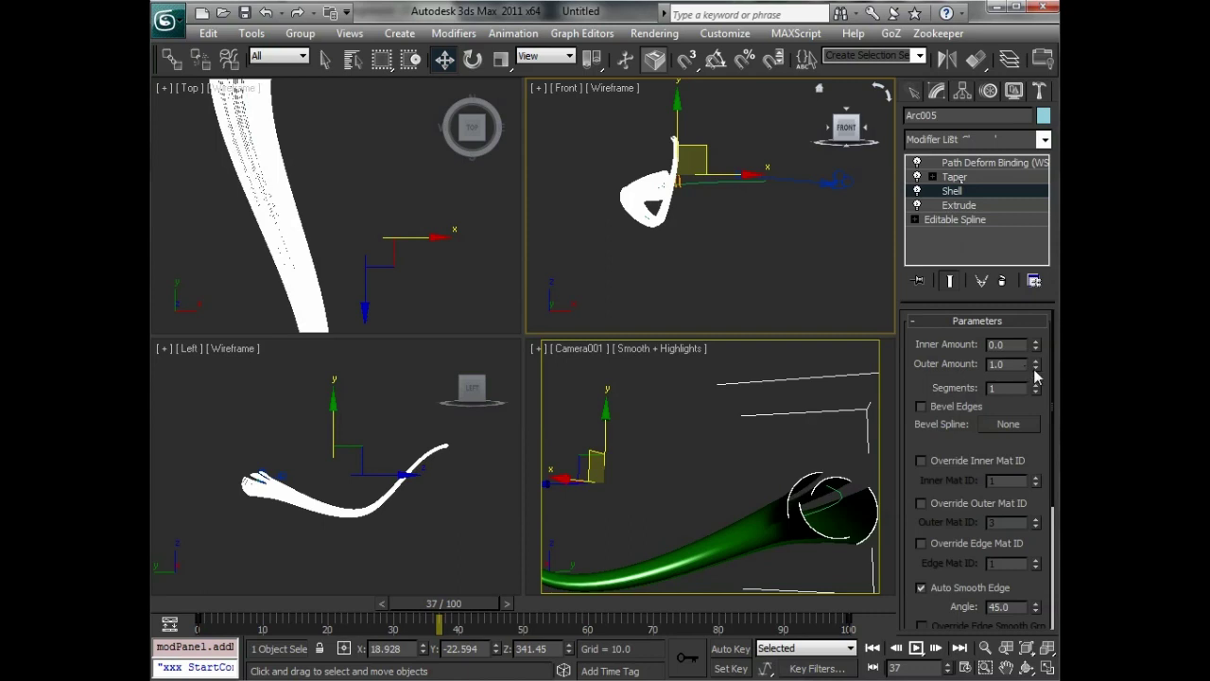
left_click_drag(1033, 371, 1034, 321)
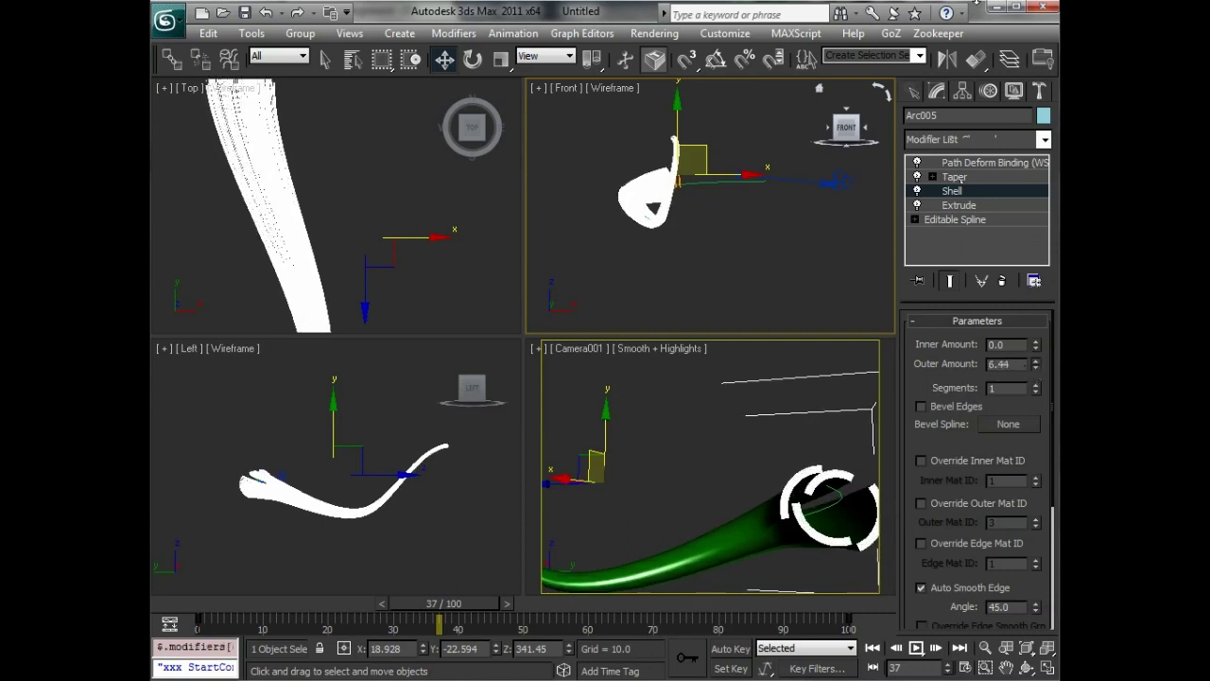
left_click_drag(1035, 364, 1035, 397)
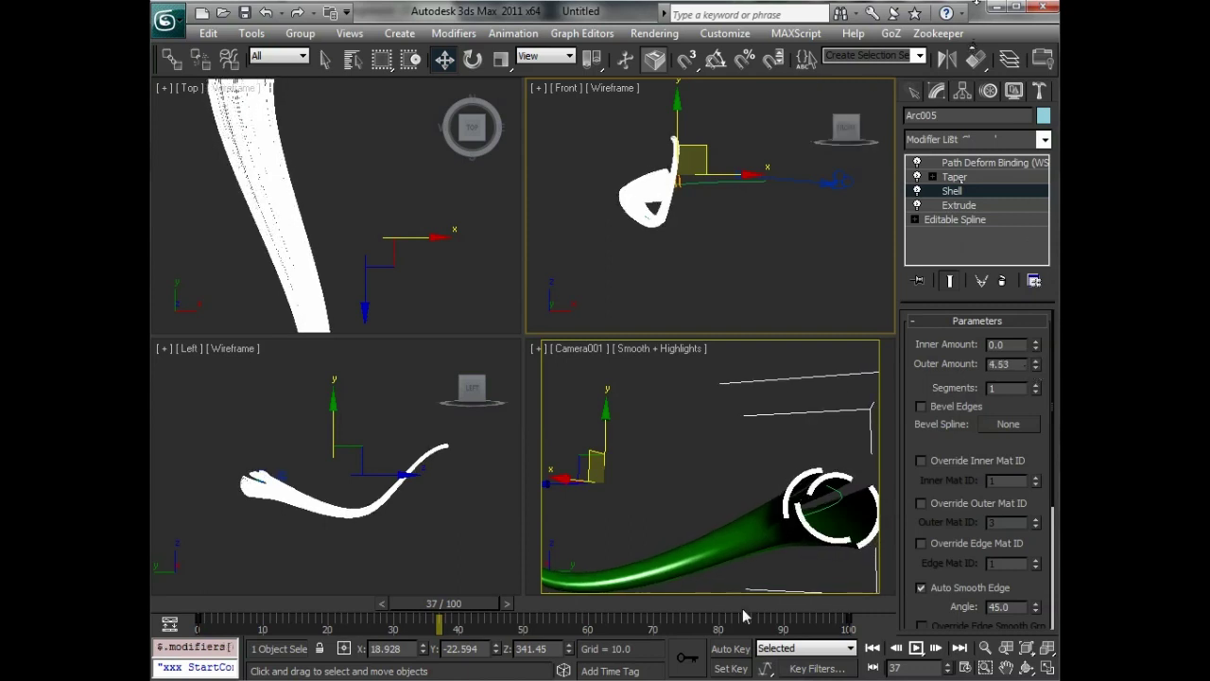
left_click_drag(449, 606, 200, 603)
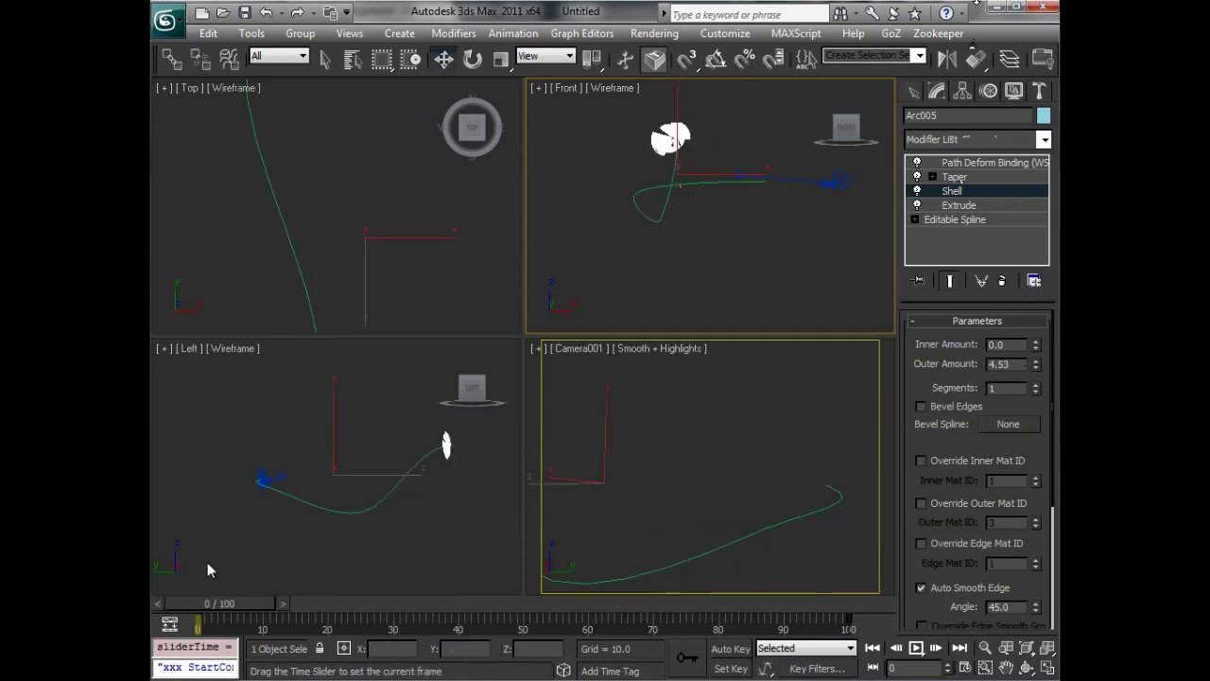
mouse_move(207, 544)
left_mouse_down()
mouse_move(609, 556)
mouse_move(739, 586)
mouse_move(326, 588)
mouse_move(750, 586)
mouse_move(438, 585)
mouse_move(511, 585)
left_mouse_up()
key("w")
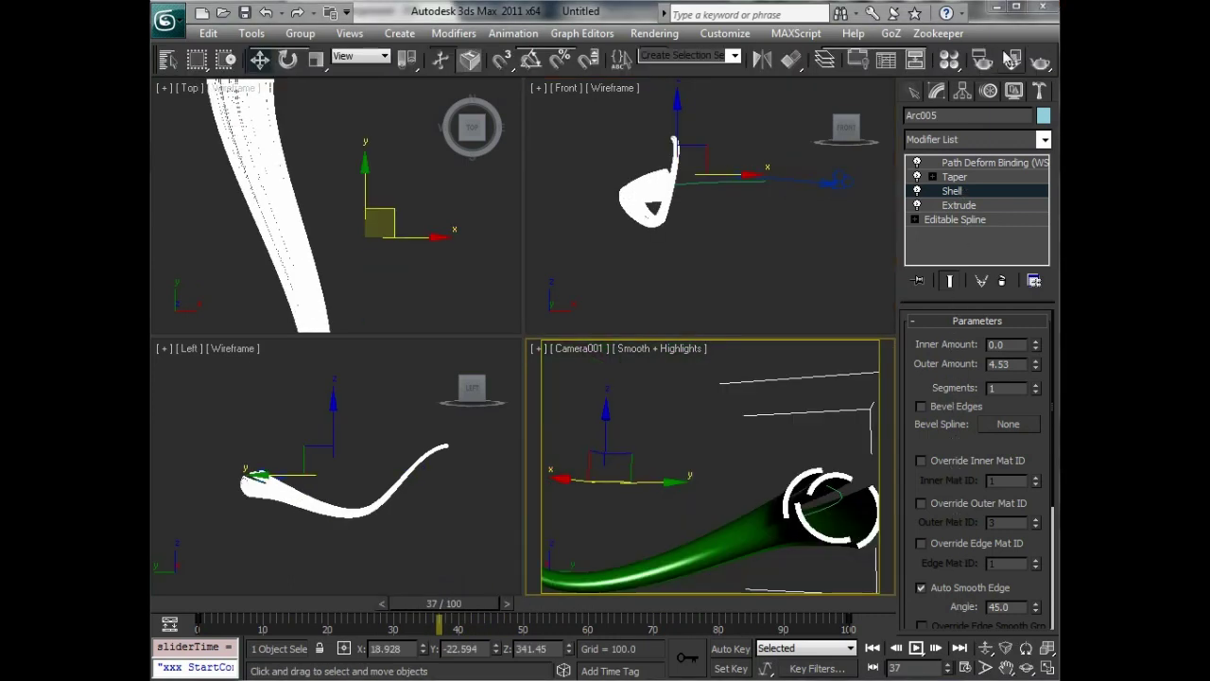
Step: Render Camera001 at frame 37, re-render at frame 46, and close the frame buffer
left_click(1038, 61)
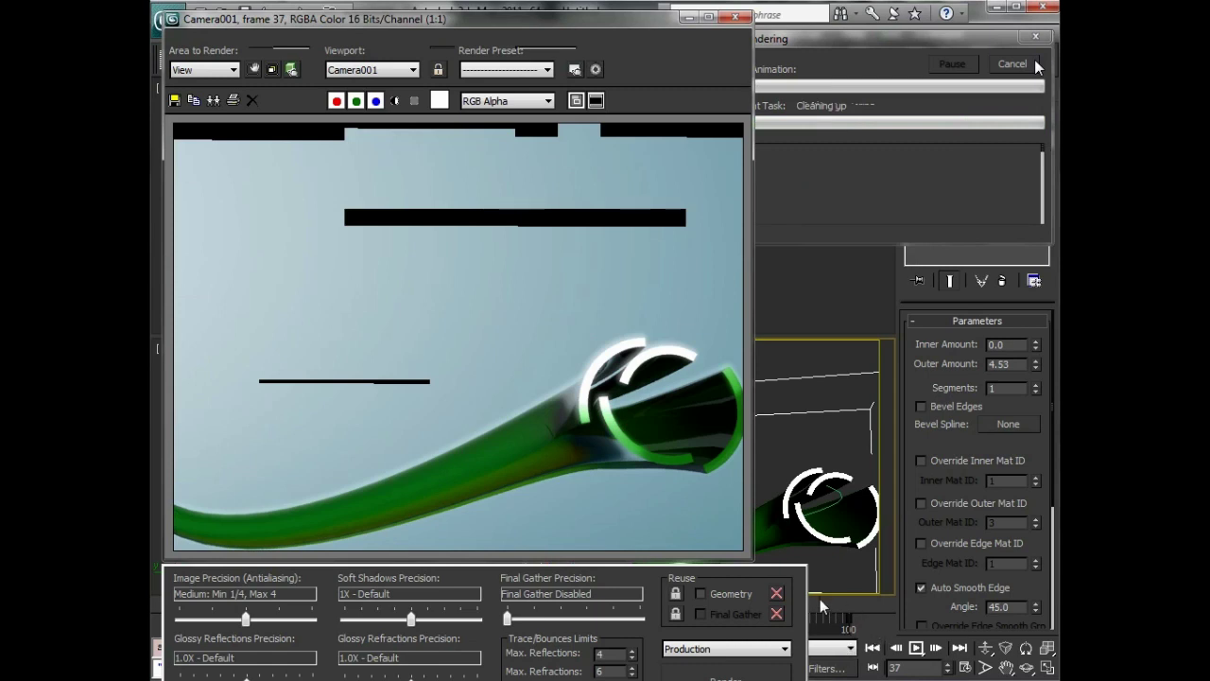
left_click(821, 602)
mouse_move(810, 610)
left_mouse_down()
mouse_move(494, 615)
mouse_move(507, 616)
left_mouse_up()
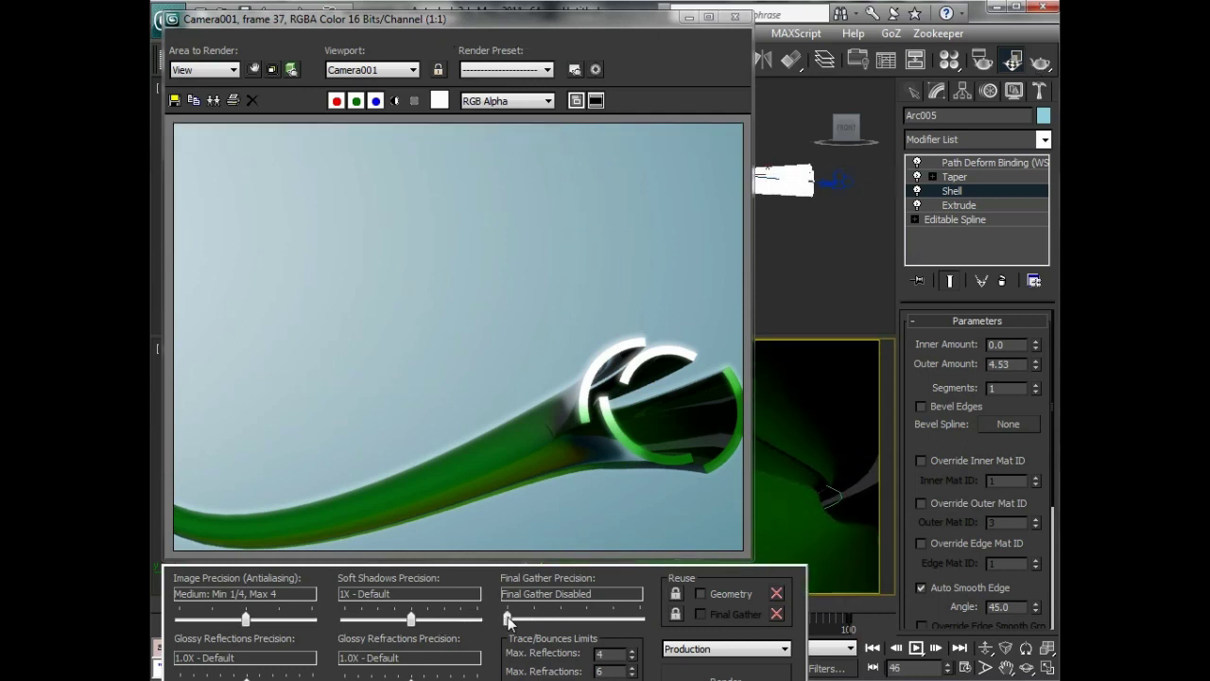
left_click(1030, 61)
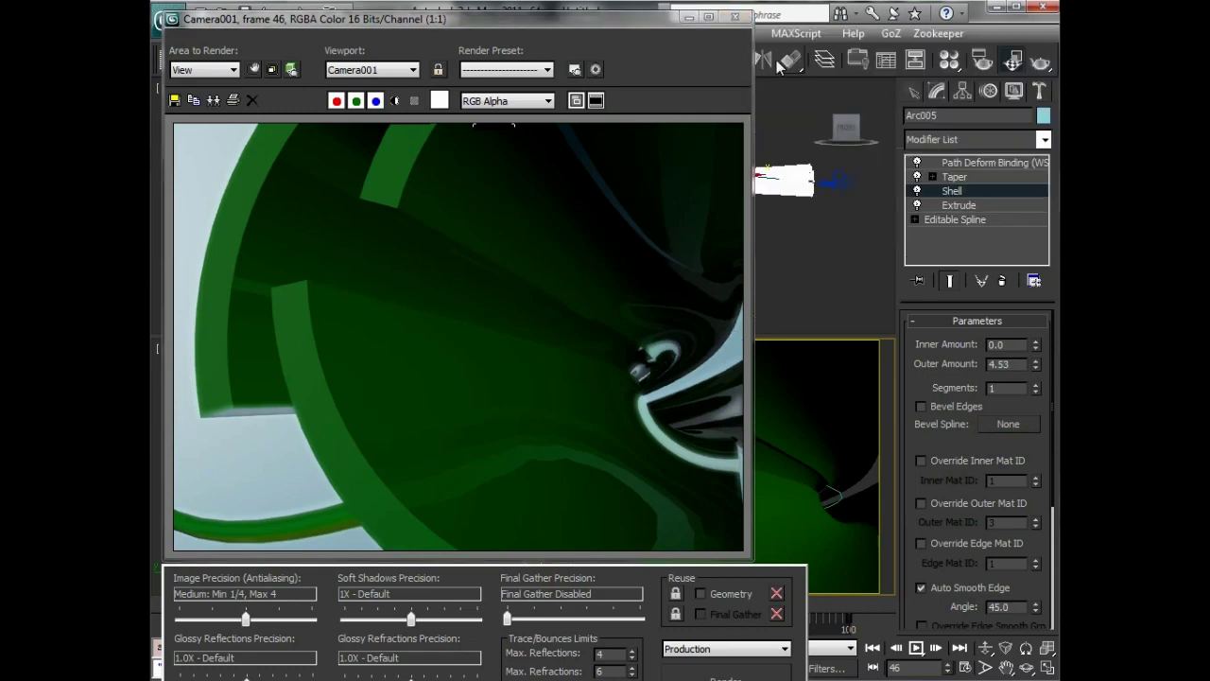
left_click(734, 17)
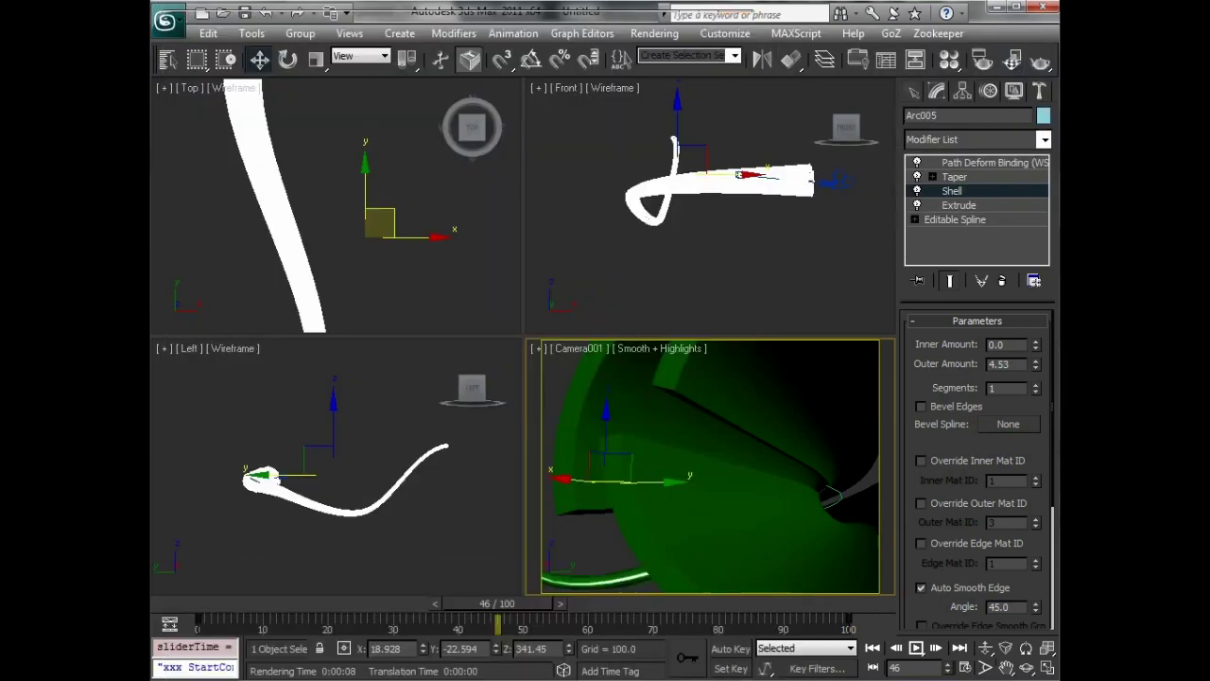